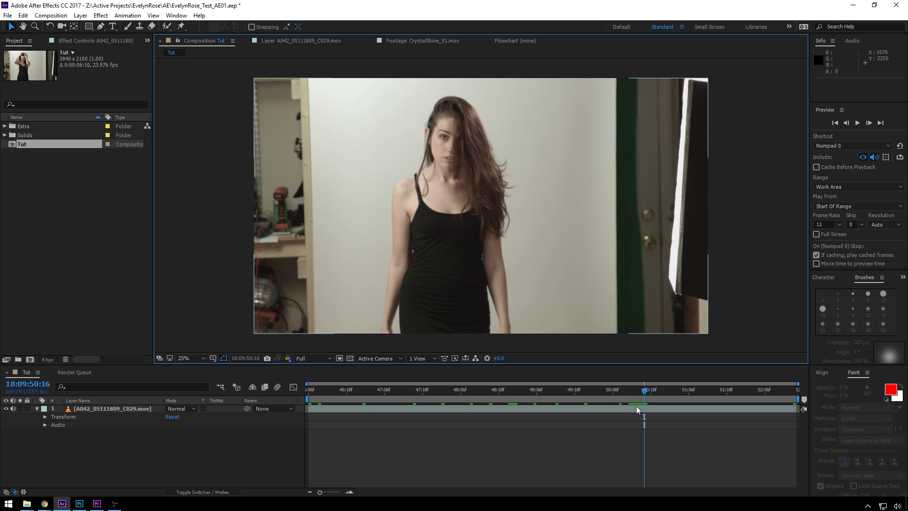
Step: Queue the Tut composition's frame at 18:09:50:15 for export as a Photoshop file, and switch to the exported still in Photoshop
{"action": "mouse_move", "coordinate": [645, 385]}
{"action": "left_mouse_down"}
{"action": "mouse_move", "coordinate": [612, 384]}
{"action": "mouse_move", "coordinate": [654, 384]}
{"action": "mouse_move", "coordinate": [641, 384]}
{"action": "left_mouse_up"}
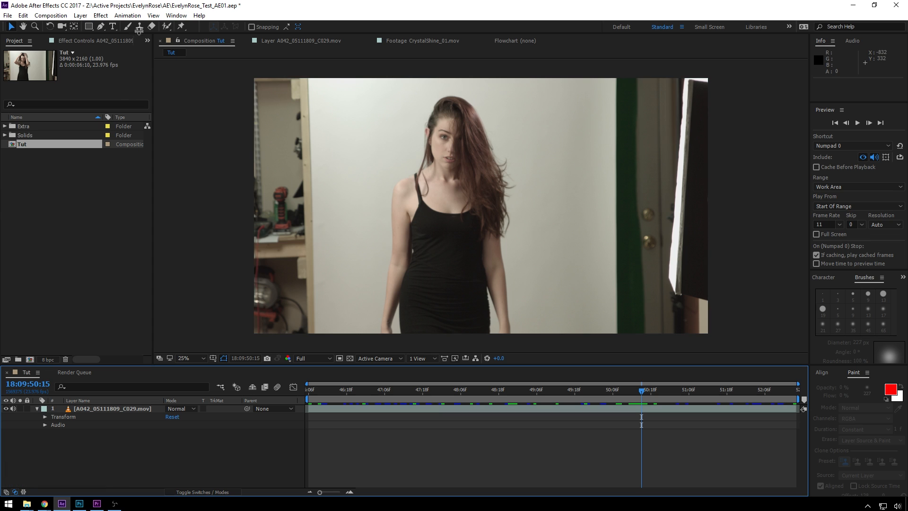
{"action": "left_click", "coordinate": [51, 16]}
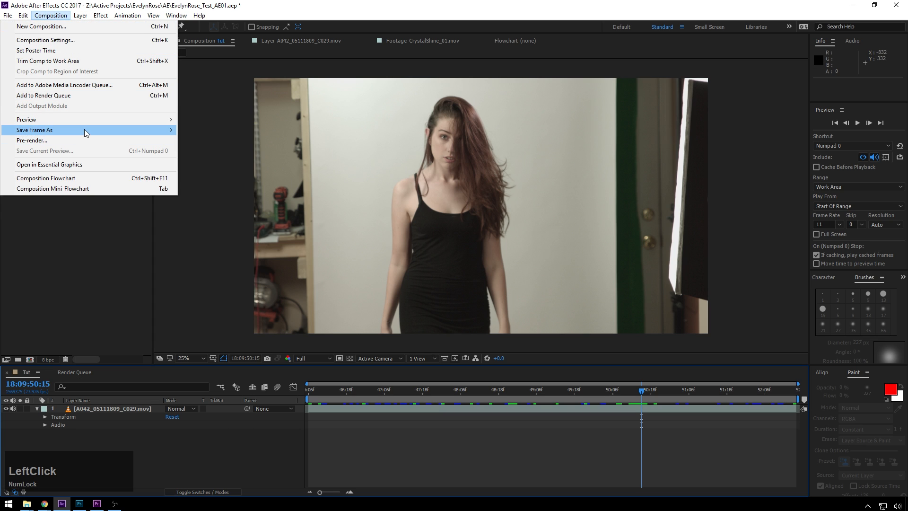
{"action": "mouse_move", "coordinate": [125, 129]}
{"action": "left_click", "coordinate": [197, 131]}
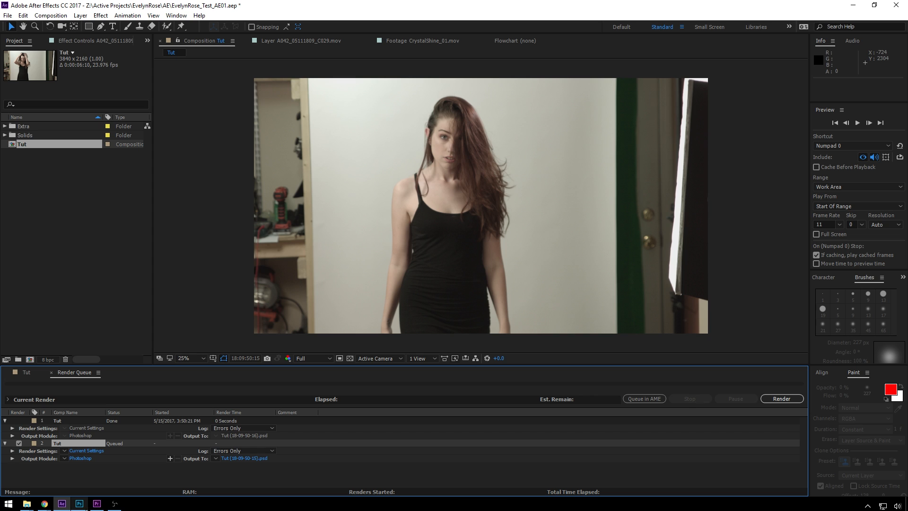
{"action": "left_click", "coordinate": [86, 507]}
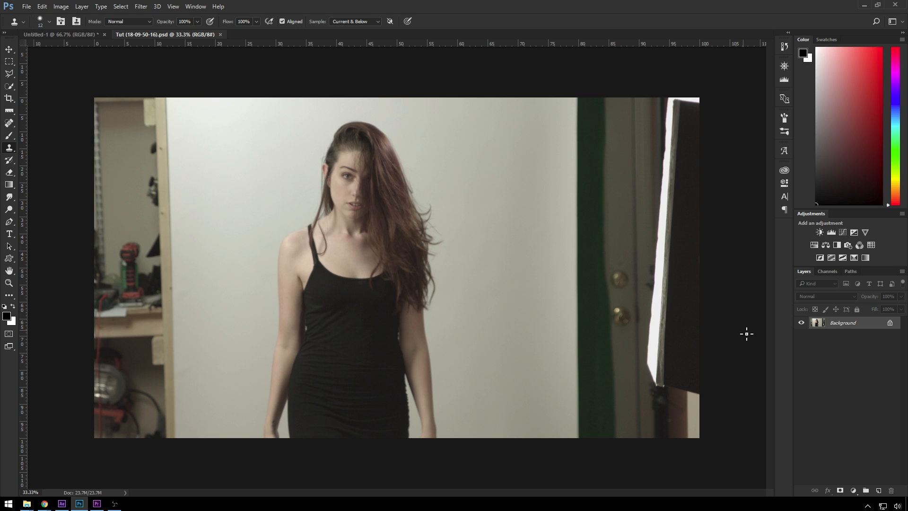
Step: Try to clone the white backdrop over the green strip on a new layer, and remove that layer
{"action": "key", "text": "ctrl+shift+n"}
{"action": "key", "text": "KP_Enter"}
{"action": "key", "text": "v"}
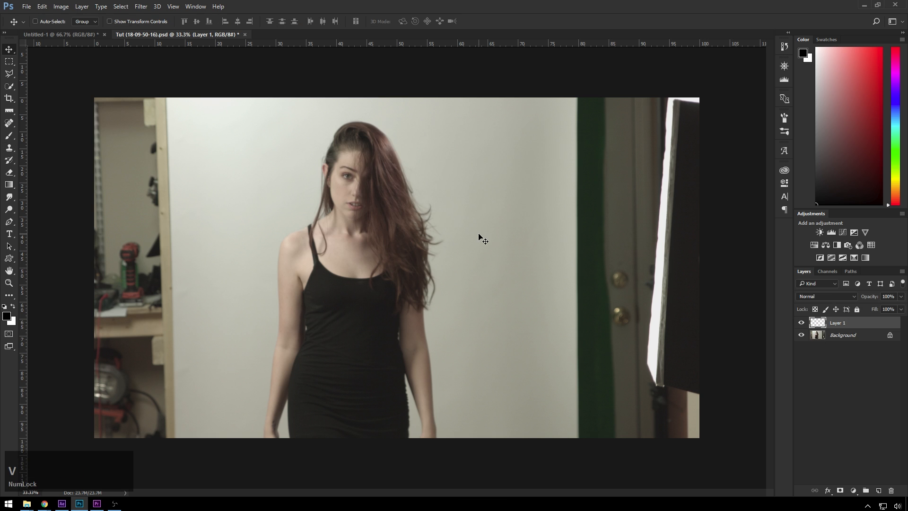
{"action": "key", "text": "s"}
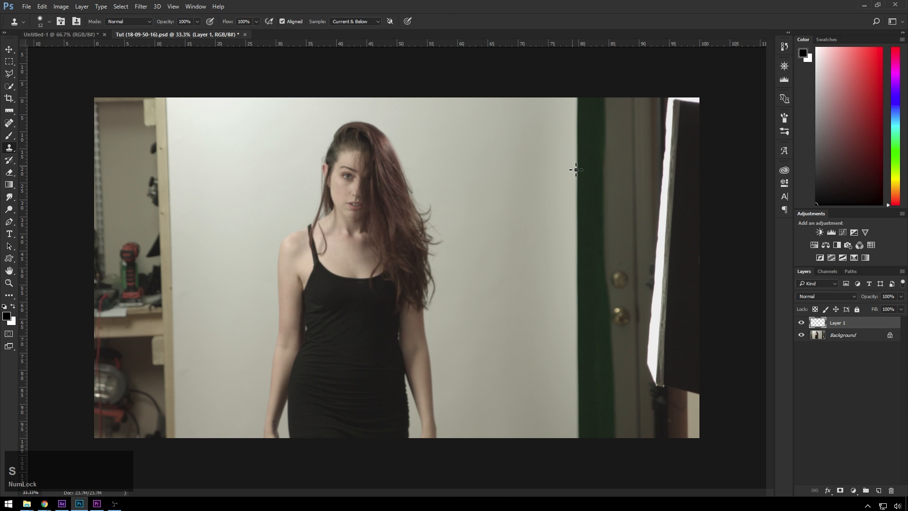
{"action": "right_click", "coordinate": [571, 122], "text": "alt"}
{"action": "left_click", "coordinate": [586, 107]}
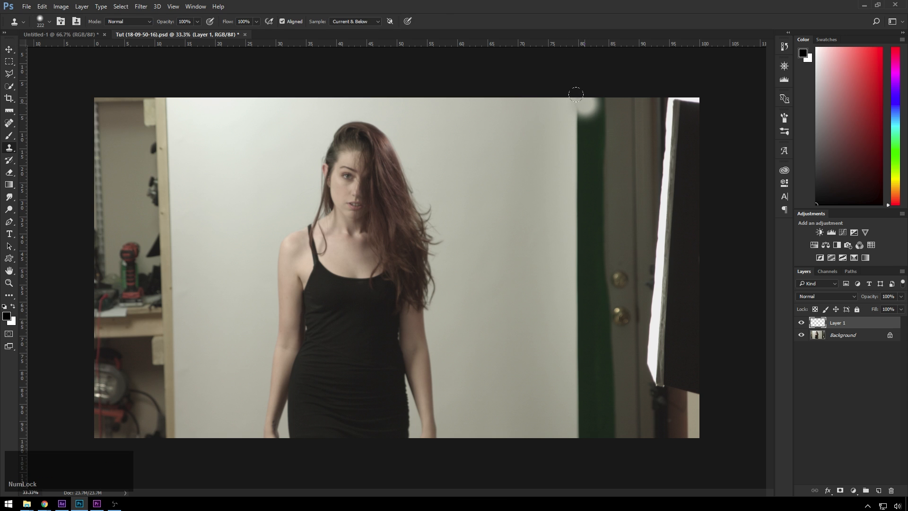
{"action": "left_click_drag", "start_coordinate": [576, 94], "coordinate": [578, 277]}
{"action": "key", "text": "ctrl+z"}
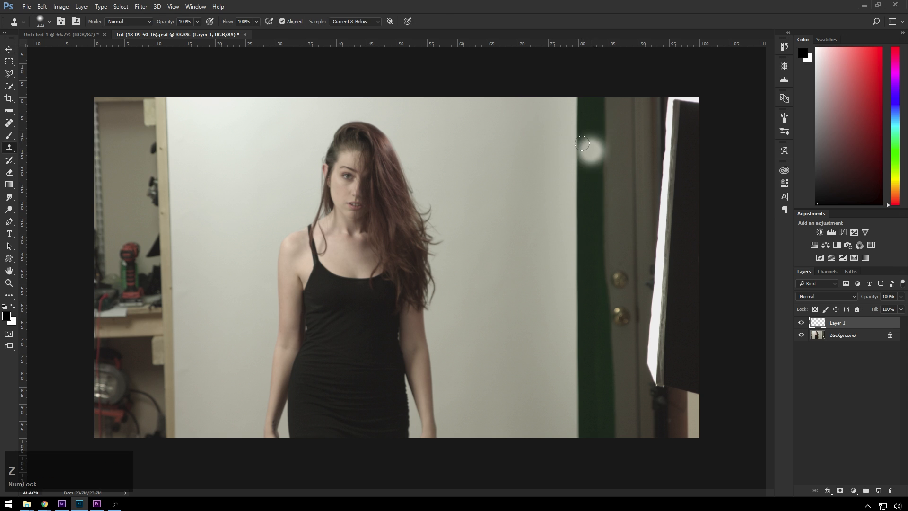
{"action": "key", "text": "ctrl+z"}
{"action": "key", "text": "v"}
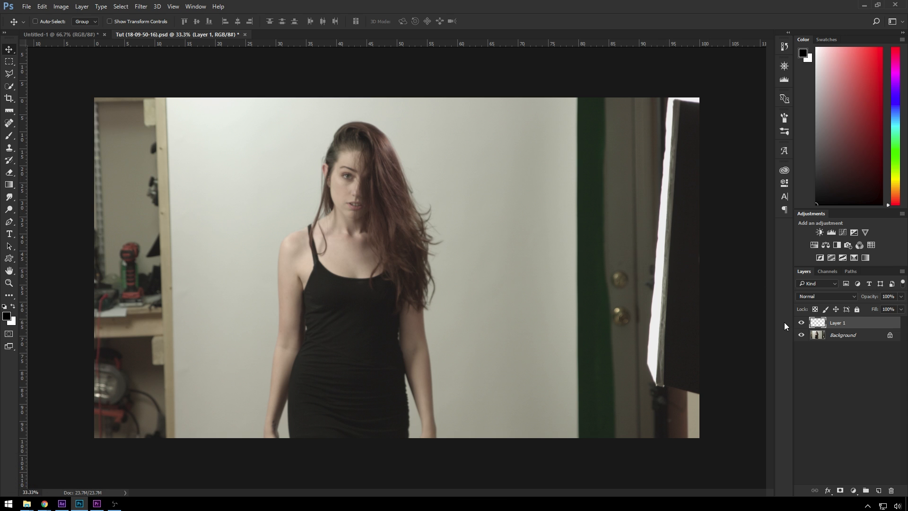
{"action": "key", "text": "m"}
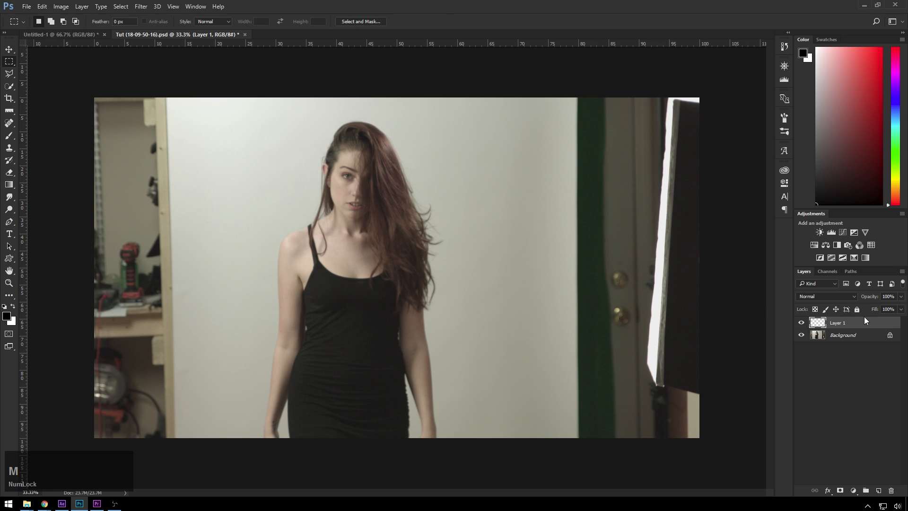
{"action": "key", "text": "Delete"}
Step: Duplicate the Background layer and stretch its backdrop strip right of the woman to about 199% width, past the frame's right edge
{"action": "key", "text": "ctrl+j"}
{"action": "left_click_drag", "start_coordinate": [604, 77], "coordinate": [467, 487]}
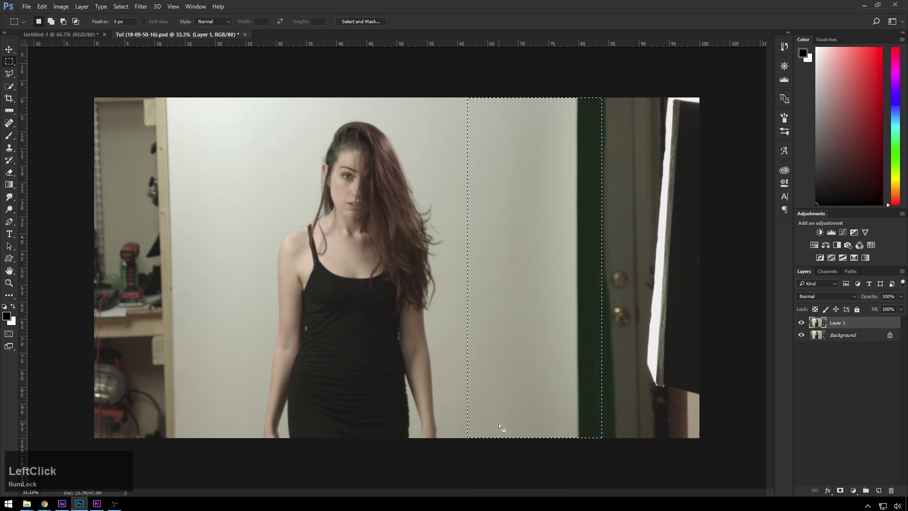
{"action": "key", "text": "ctrl+t"}
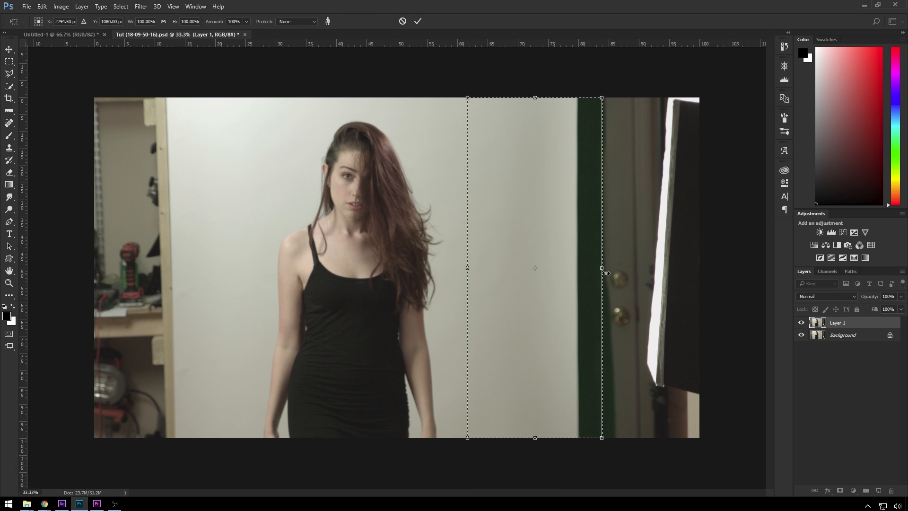
{"action": "left_click_drag", "start_coordinate": [603, 268], "coordinate": [747, 263]}
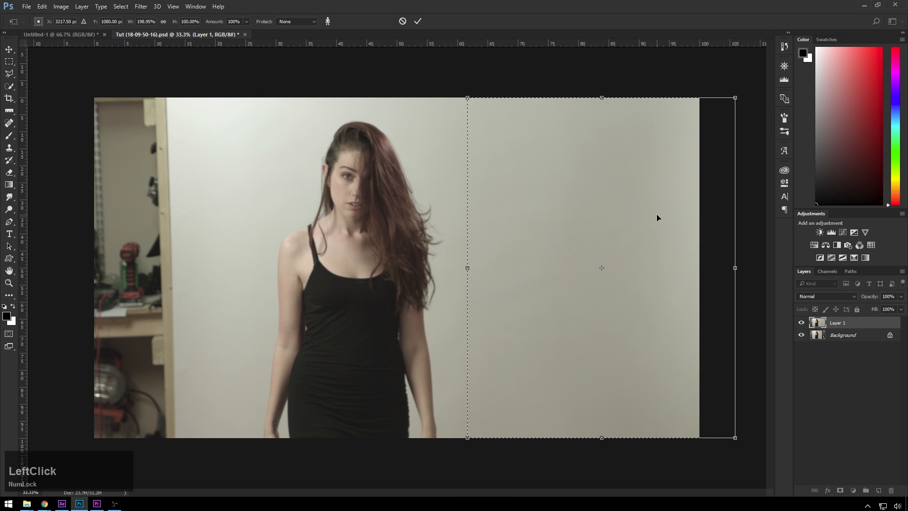
{"action": "double_click", "coordinate": [637, 207]}
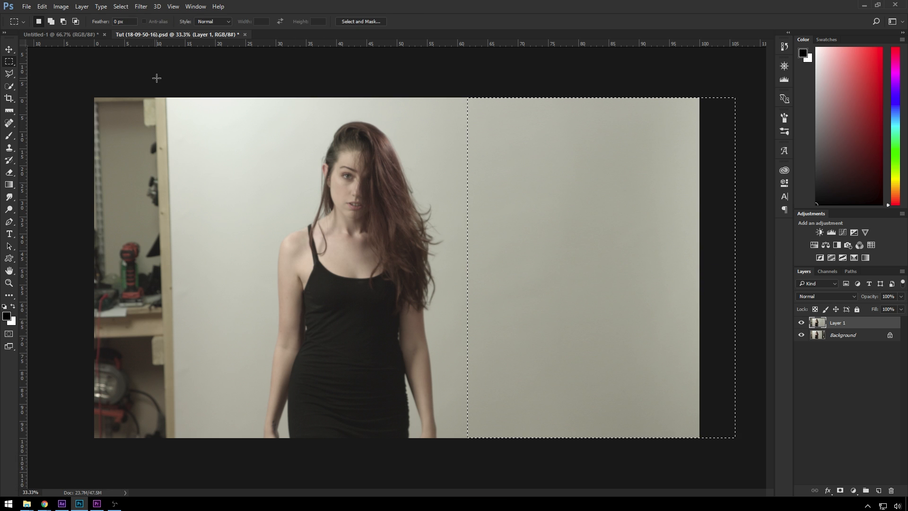
Step: Stretch the backdrop strip left of the woman over the workbench to the frame's left edge, and compare the result with the original
{"action": "left_click_drag", "start_coordinate": [151, 97], "coordinate": [242, 440]}
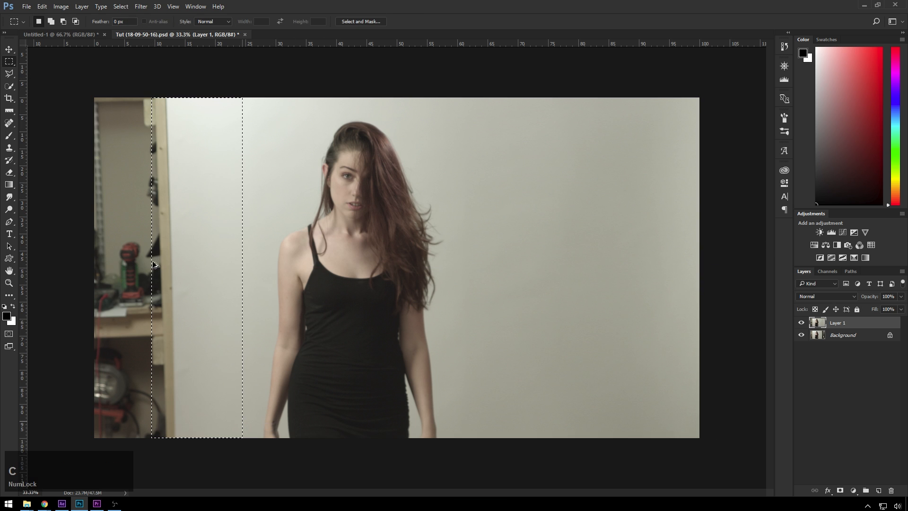
{"action": "key", "text": "ctrl+alt+shift+c"}
{"action": "left_click", "coordinate": [152, 270]}
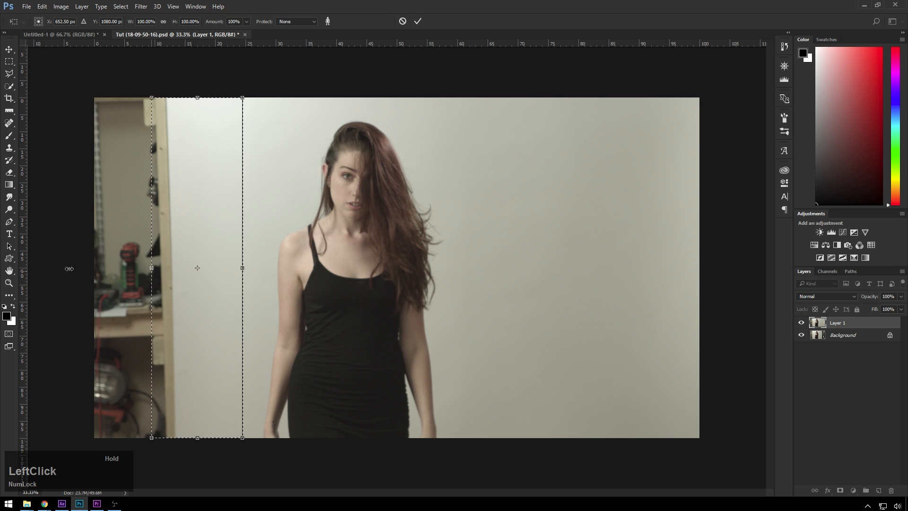
{"action": "left_click_drag", "start_coordinate": [68, 268], "coordinate": [68, 268]}
{"action": "key", "text": "KP_Enter"}
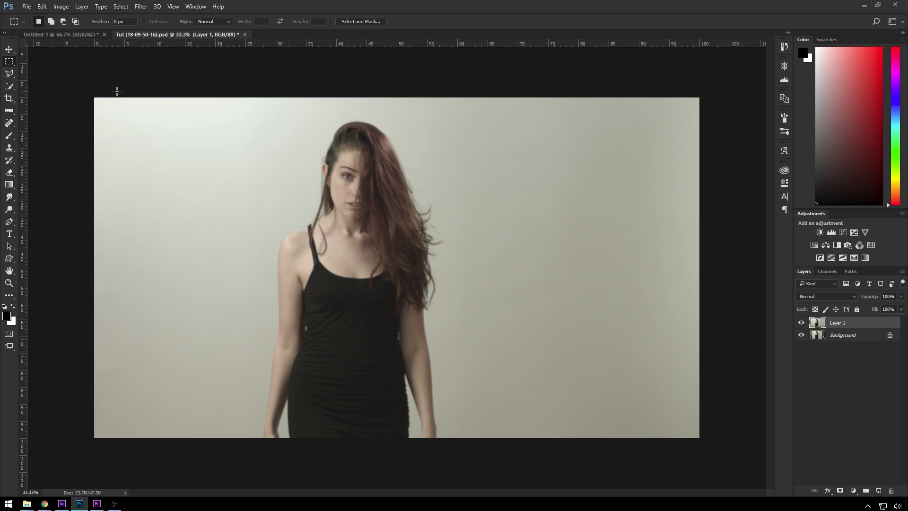
{"action": "left_click", "coordinate": [803, 322]}
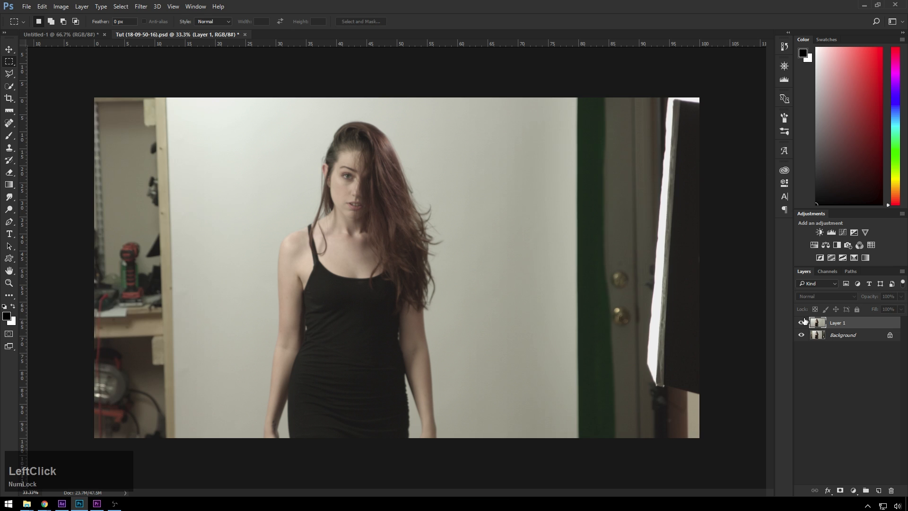
{"action": "left_click", "coordinate": [803, 322]}
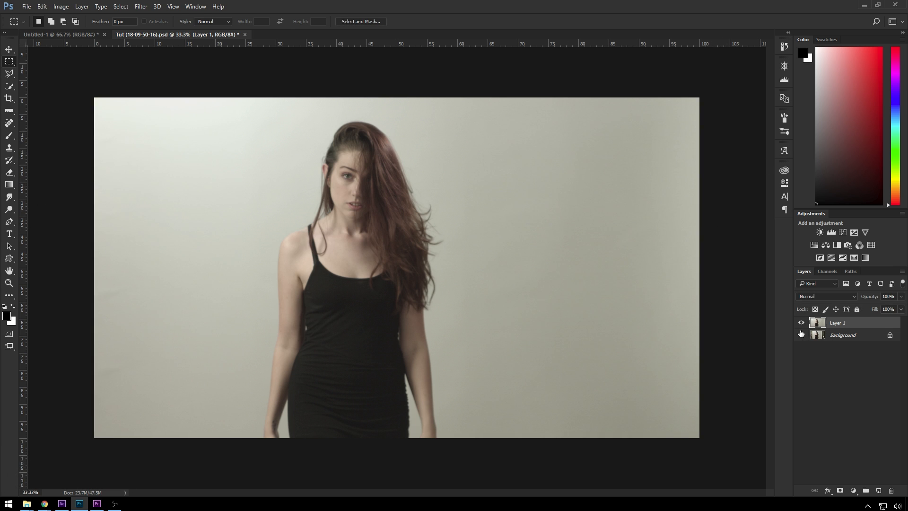
{"action": "left_click", "coordinate": [801, 334]}
Step: Save the extended still as a Photoshop file named whiteBG in the SetExtension folder
{"action": "key", "text": "ctrl+shift+s"}
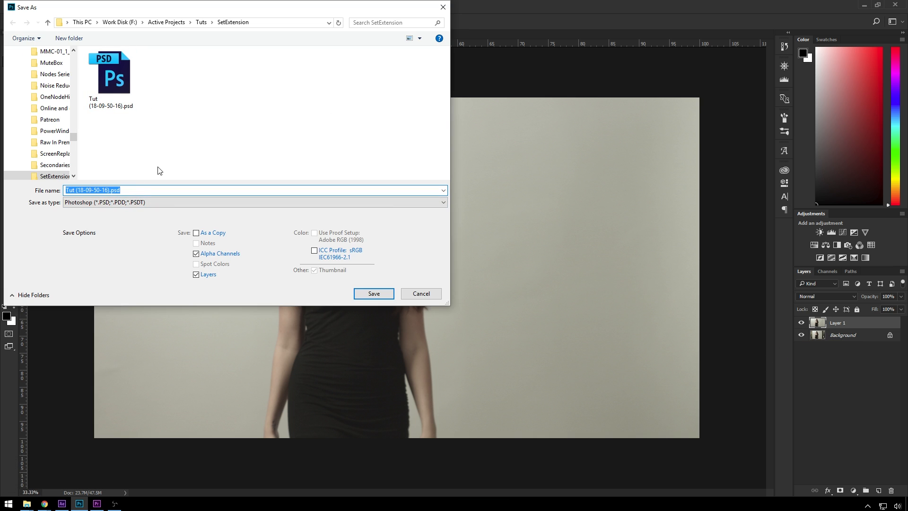
{"action": "type", "text": "whiteBG"}
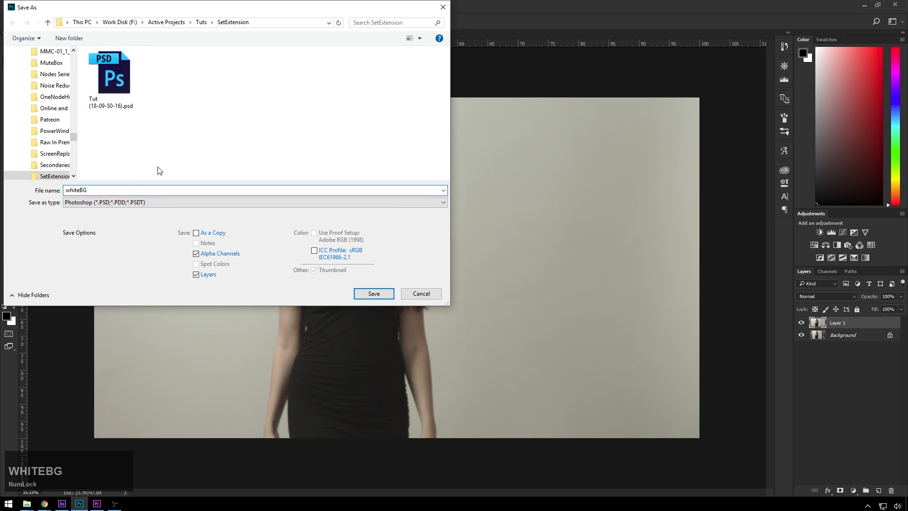
{"action": "key", "text": "Return"}
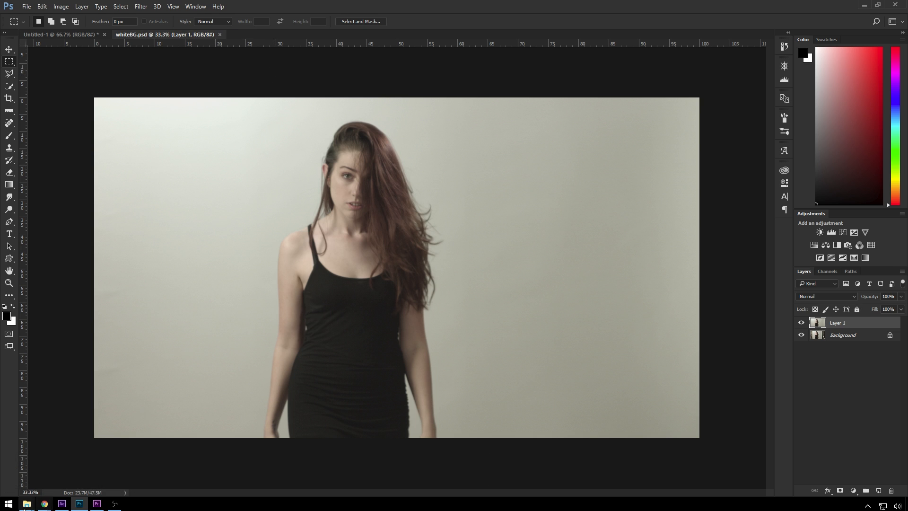
Step: Switch to After Effects and import whiteBG.psd as footage with merged layers
{"action": "left_click", "coordinate": [62, 503]}
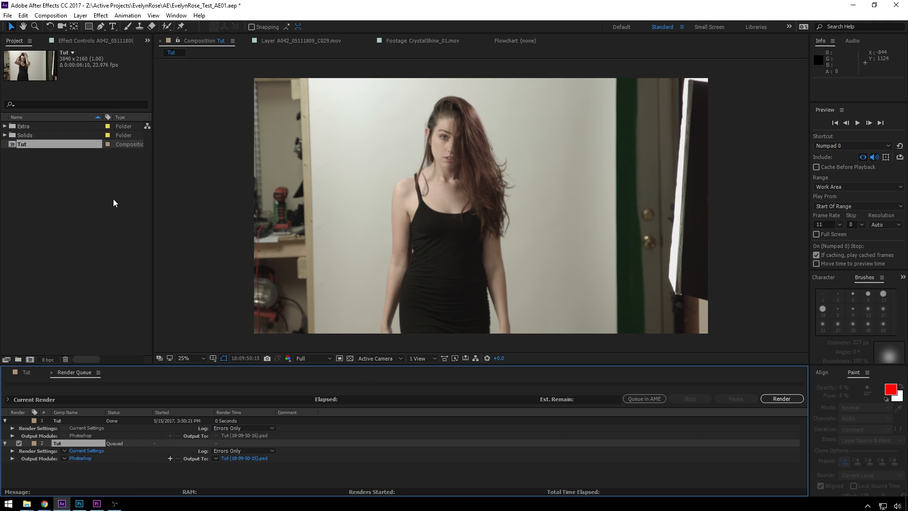
{"action": "left_click_drag", "start_coordinate": [174, 84], "coordinate": [50, 268]}
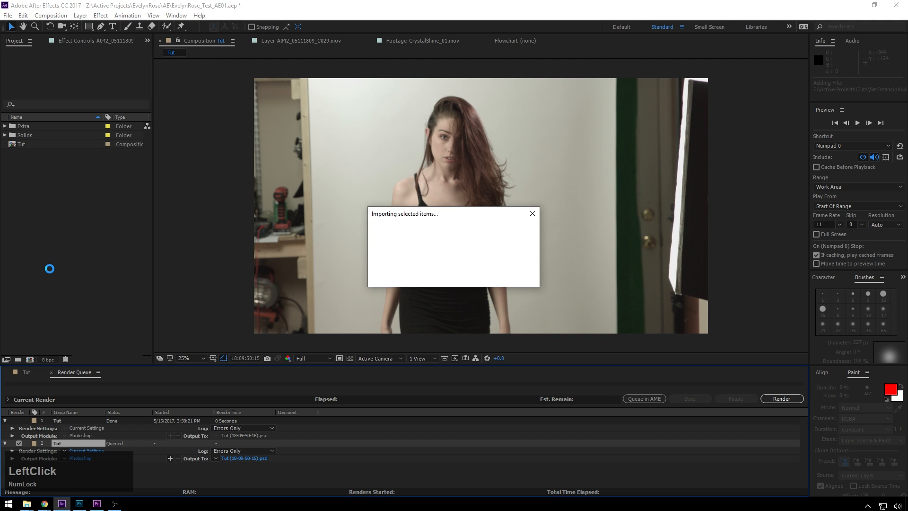
{"action": "left_click", "coordinate": [111, 26]}
{"action": "left_click", "coordinate": [120, 37]}
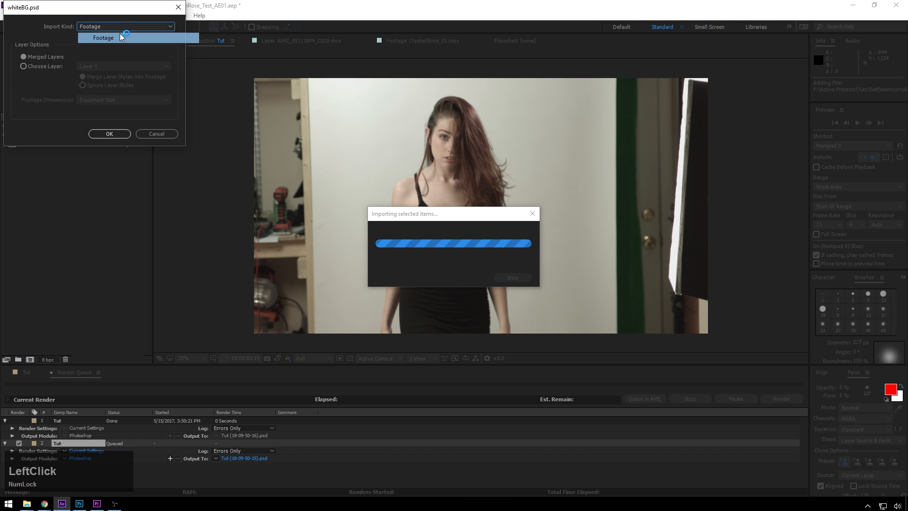
{"action": "left_click", "coordinate": [109, 133]}
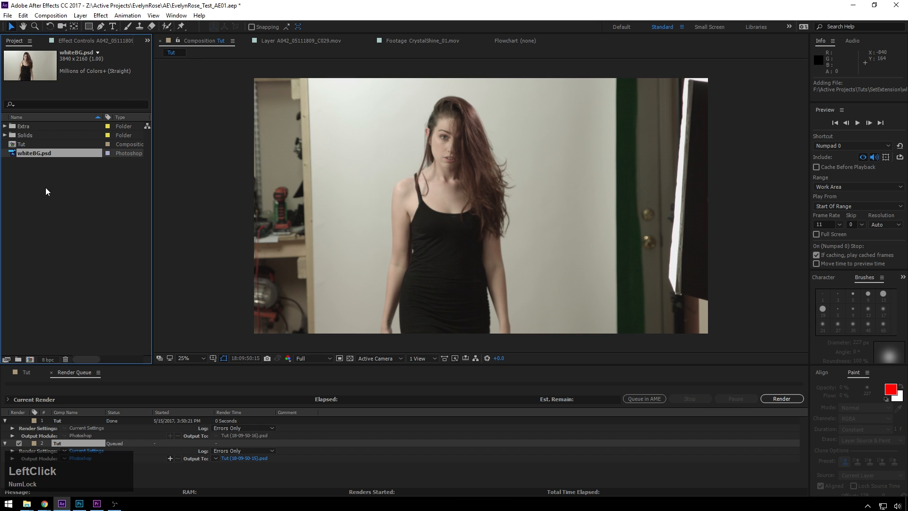
Step: Add whiteBG.psd to the Tut composition beneath the A042_05111809_C029.mov layer
{"action": "left_click", "coordinate": [56, 321]}
{"action": "left_click", "coordinate": [38, 373]}
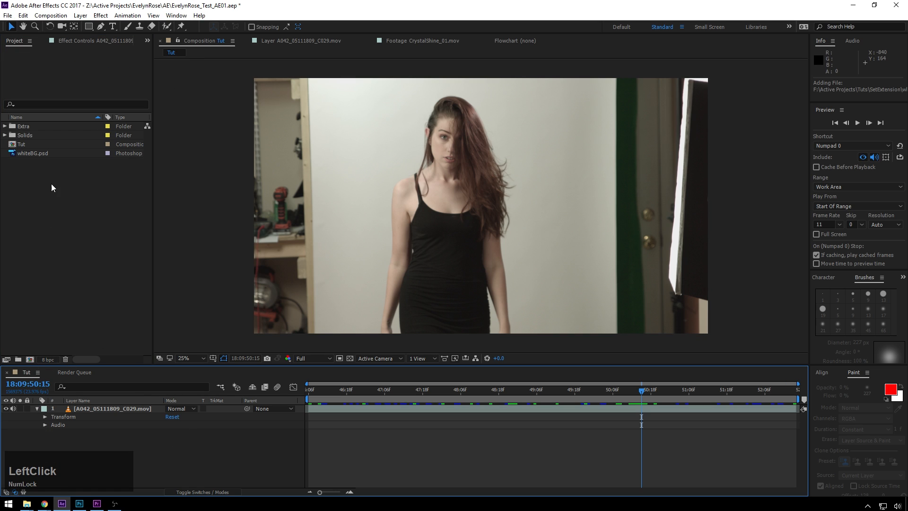
{"action": "left_click_drag", "start_coordinate": [27, 153], "coordinate": [80, 433]}
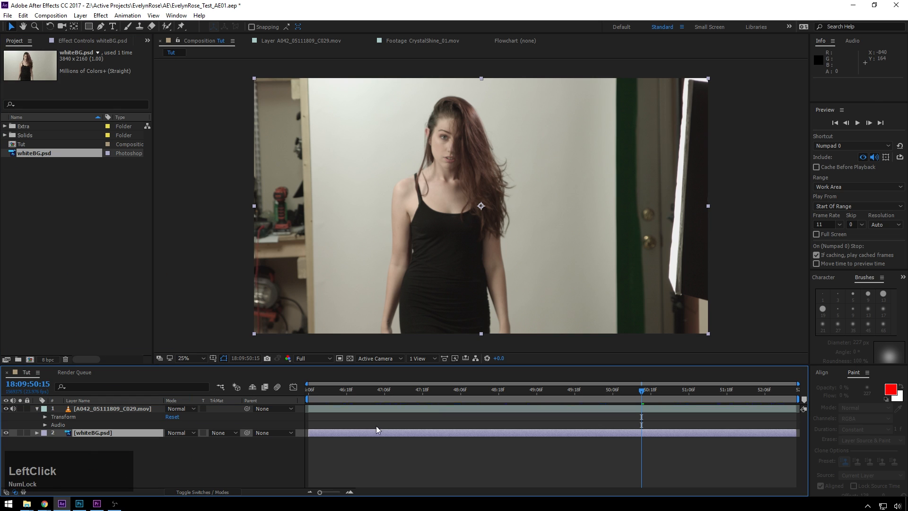
Step: Draw a rectangular mask on the A042_05111809_C029.mov layer around the woman and white backdrop, and pull its left edge inward
{"action": "left_click", "coordinate": [85, 409]}
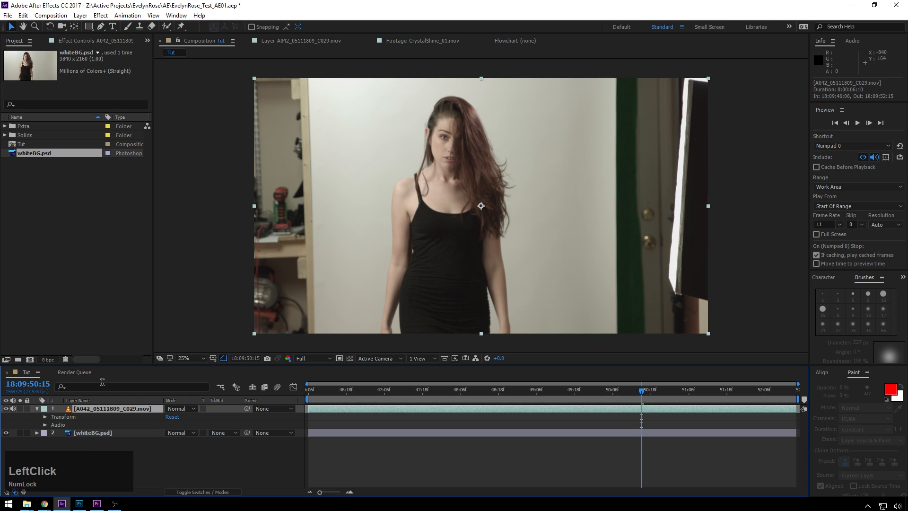
{"action": "left_click", "coordinate": [87, 27]}
{"action": "left_click_drag", "start_coordinate": [313, 73], "coordinate": [600, 353]}
{"action": "key", "text": "ctrl+z"}
{"action": "key", "text": "ctrl+shift+z"}
{"action": "key", "text": "v"}
{"action": "double_click", "coordinate": [316, 74]}
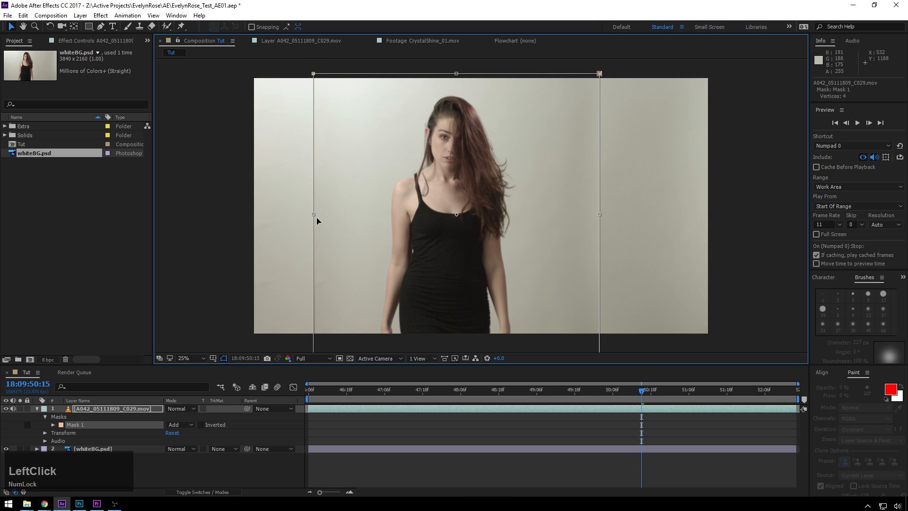
{"action": "left_click_drag", "start_coordinate": [314, 213], "coordinate": [328, 213]}
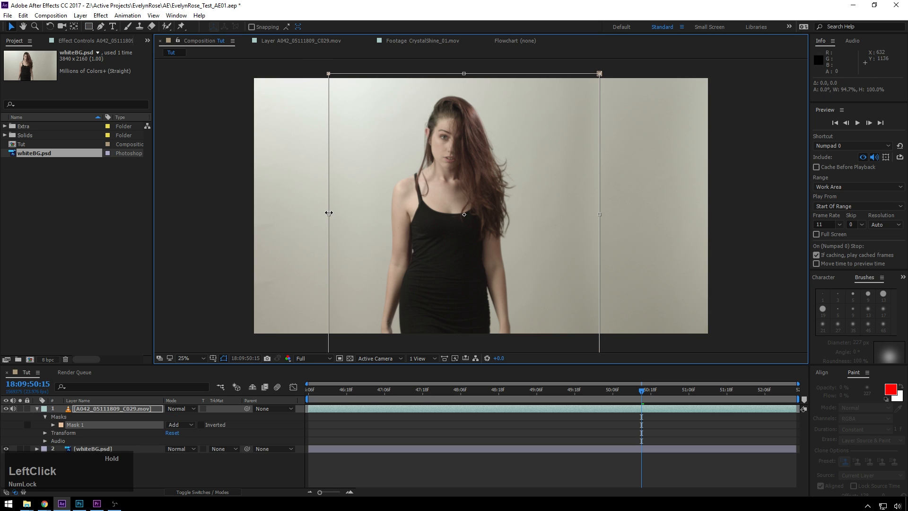
Step: Set the feather of Mask 1 on the video layer to 70 pixels
{"action": "key", "text": "f"}
{"action": "left_click_drag", "start_coordinate": [180, 425], "coordinate": [214, 427]}
{"action": "left_click", "coordinate": [226, 461]}
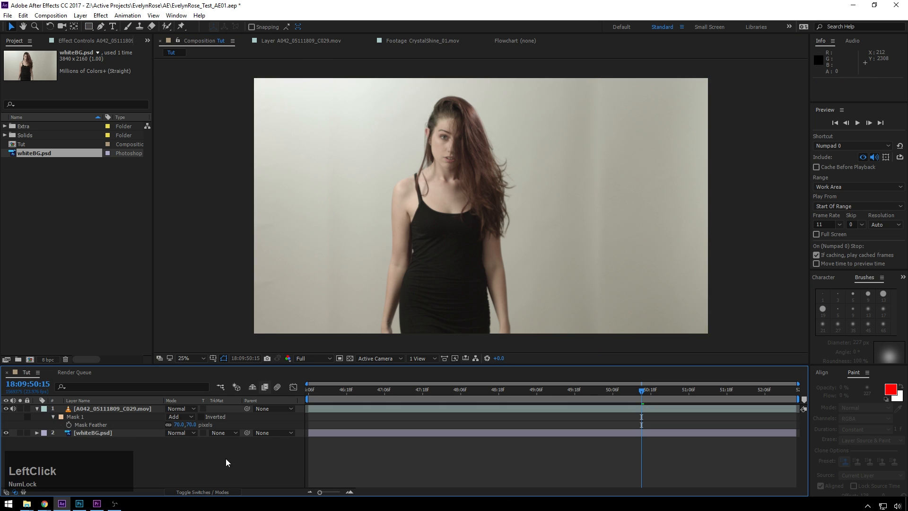
Step: Narrow Mask 1 slightly on both sides and set its feather to 115 pixels
{"action": "left_click", "coordinate": [80, 417]}
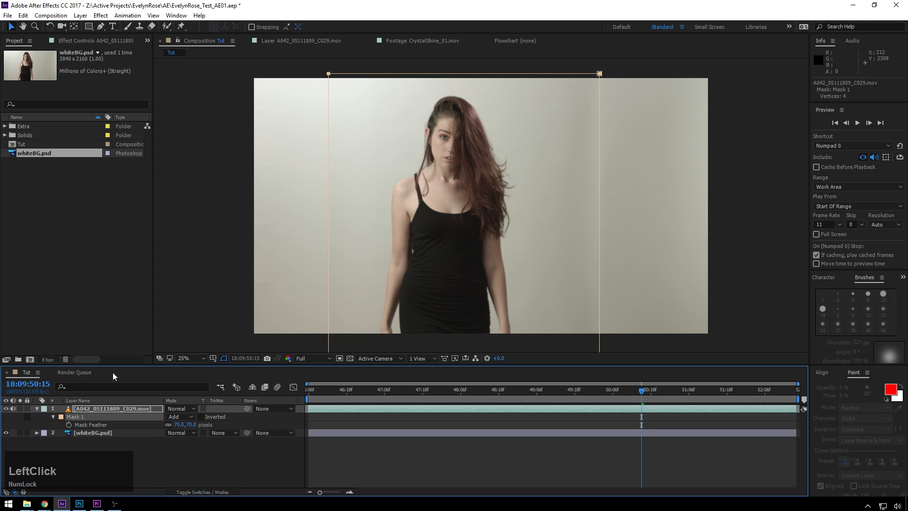
{"action": "double_click", "coordinate": [335, 73]}
{"action": "left_click_drag", "start_coordinate": [600, 213], "coordinate": [596, 213]}
{"action": "left_click_drag", "start_coordinate": [329, 213], "coordinate": [334, 213]}
{"action": "left_click_drag", "start_coordinate": [180, 425], "coordinate": [202, 426]}
{"action": "left_click", "coordinate": [105, 433]}
Step: Move Mask 1's right-hand corner points farther inward and preview the composition
{"action": "left_click", "coordinate": [80, 417]}
{"action": "left_click_drag", "start_coordinate": [595, 74], "coordinate": [579, 73]}
{"action": "scroll", "coordinate": [587, 293], "scroll_direction": "down", "scroll_amount": 1}
{"action": "left_click_drag", "start_coordinate": [538, 280], "coordinate": [534, 283]}
{"action": "scroll", "coordinate": [535, 283], "scroll_direction": "up", "scroll_amount": 1}
{"action": "left_click", "coordinate": [437, 465]}
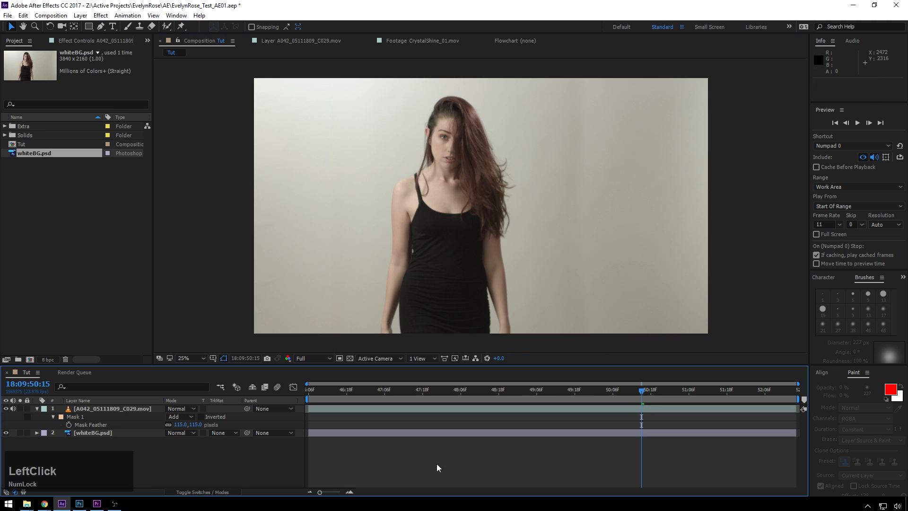
{"action": "key", "text": "KP_0"}
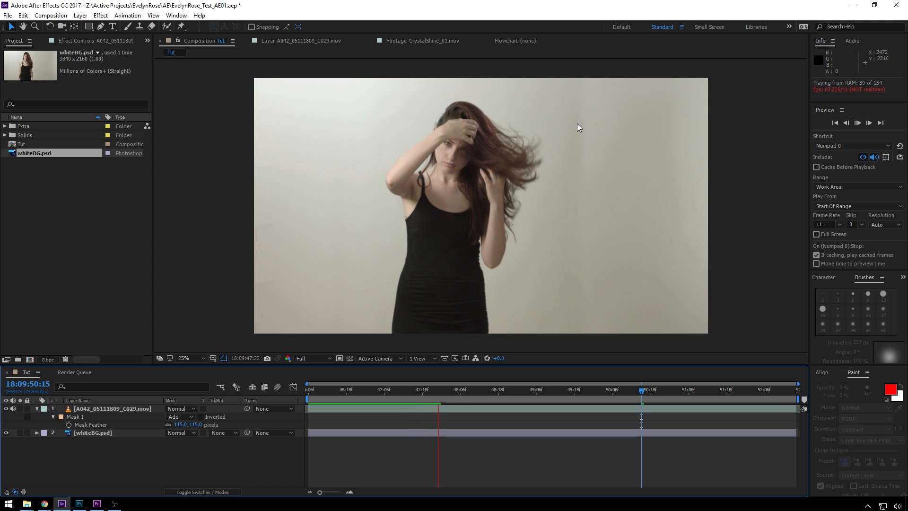
Step: Stop the preview and move Mask 1's whole right edge inward on the video layer, closer to the woman
{"action": "key", "text": "space"}
{"action": "left_click", "coordinate": [110, 415]}
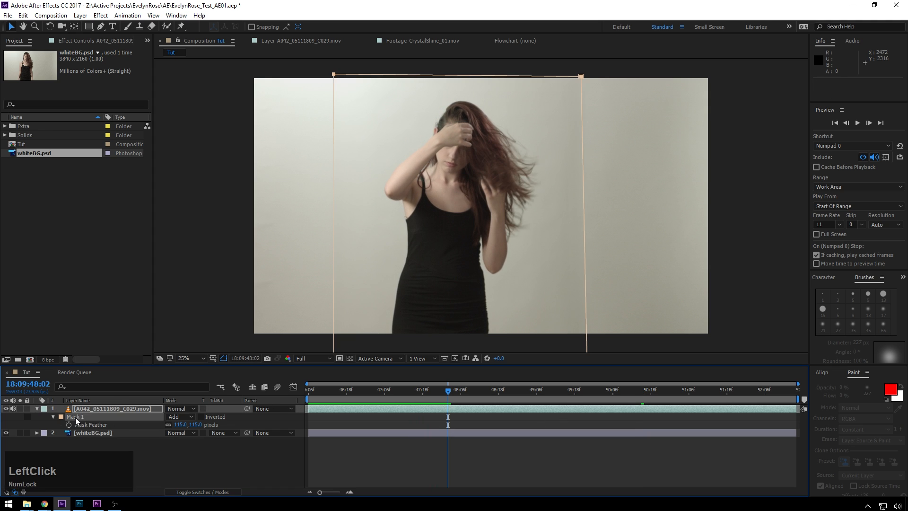
{"action": "left_click_drag", "start_coordinate": [580, 77], "coordinate": [570, 77]}
{"action": "key", "text": "ctrl+z"}
{"action": "double_click", "coordinate": [581, 76]}
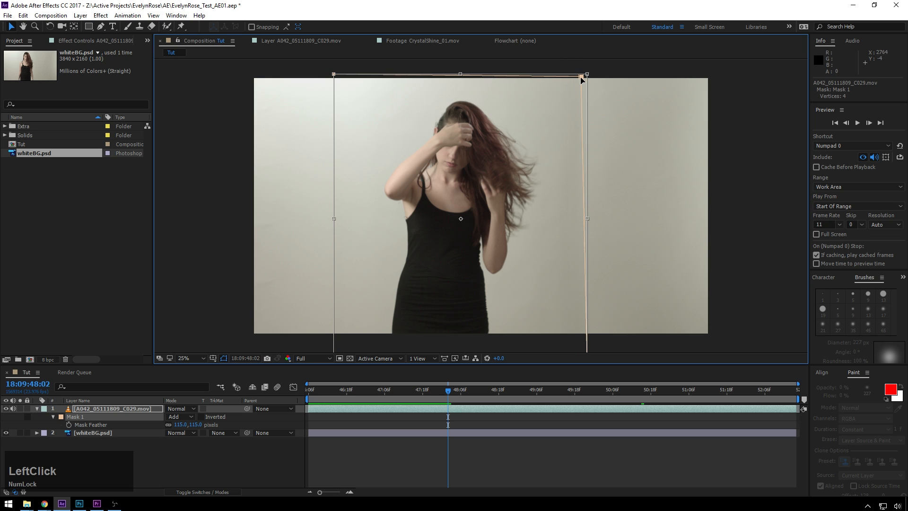
{"action": "left_click_drag", "start_coordinate": [586, 219], "coordinate": [571, 218]}
Step: Set Mask 1's feather to 149 pixels and preview the composition
{"action": "key", "text": "f"}
{"action": "key", "text": "f"}
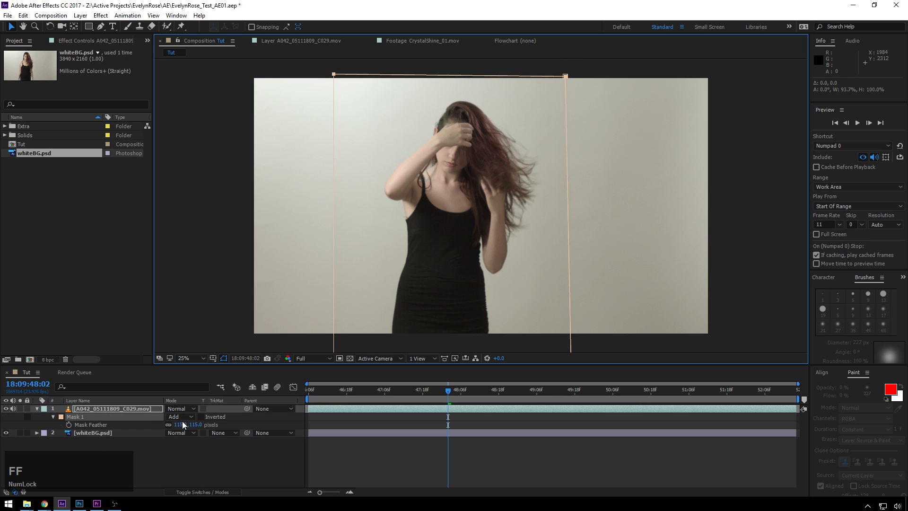
{"action": "left_click_drag", "start_coordinate": [198, 426], "coordinate": [212, 429]}
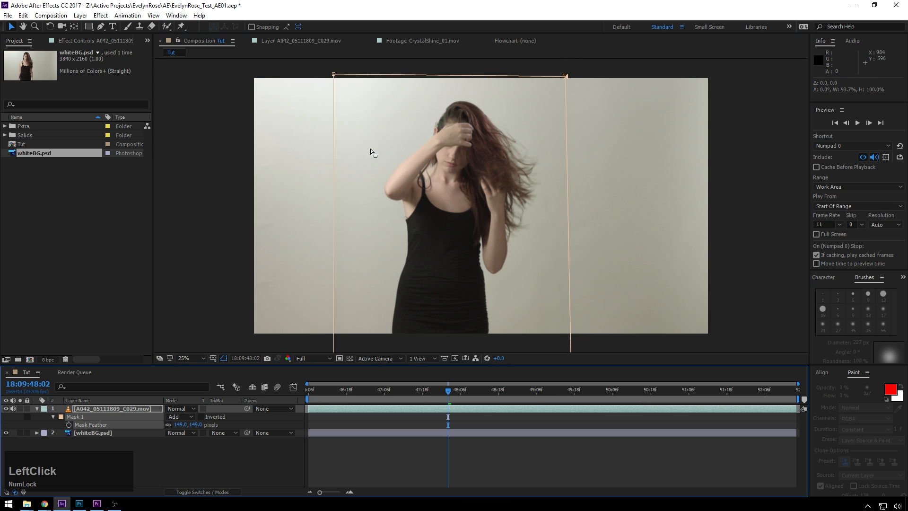
{"action": "left_click", "coordinate": [505, 465]}
{"action": "key", "text": "KP_0"}
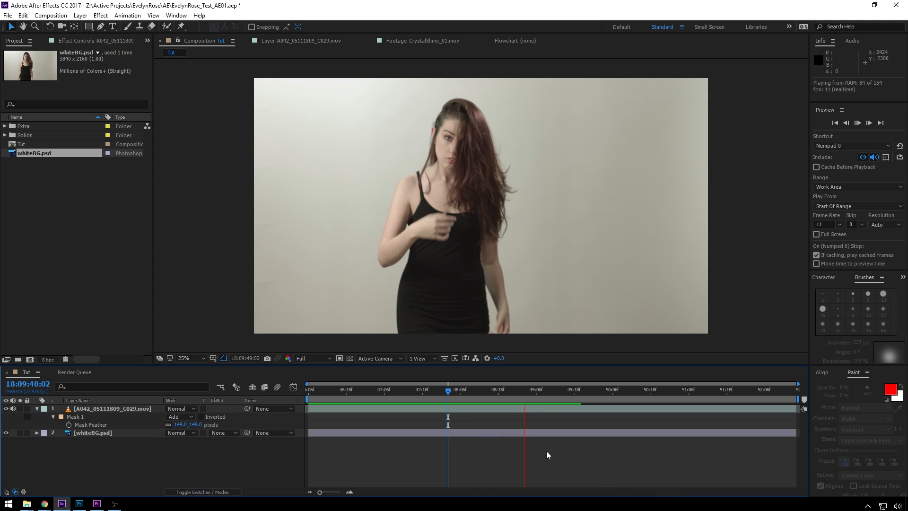
{"action": "key", "text": "space"}
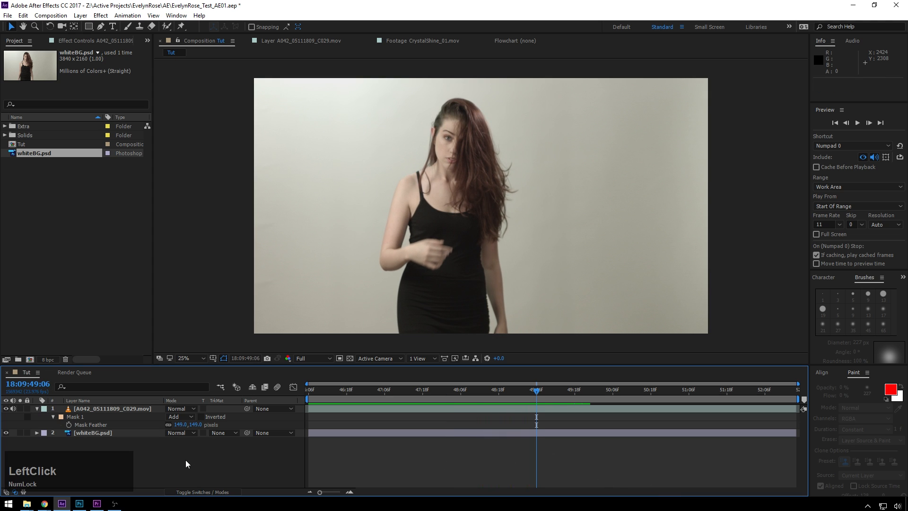
Step: Open the settings of the Tut composition, then divide 3840 by 2.35 in Calculator for the widescreen height
{"action": "key", "text": "ctrl+k"}
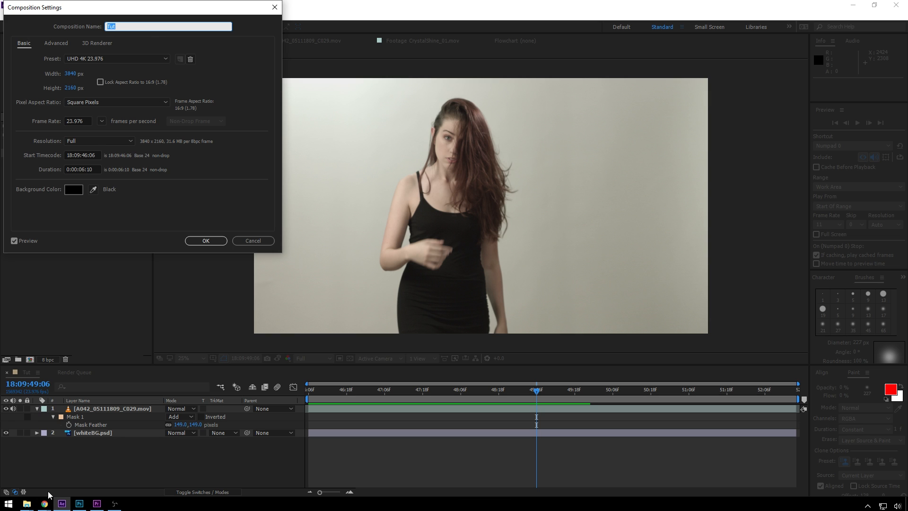
{"action": "left_click", "coordinate": [8, 504]}
{"action": "type", "text": "ca"}
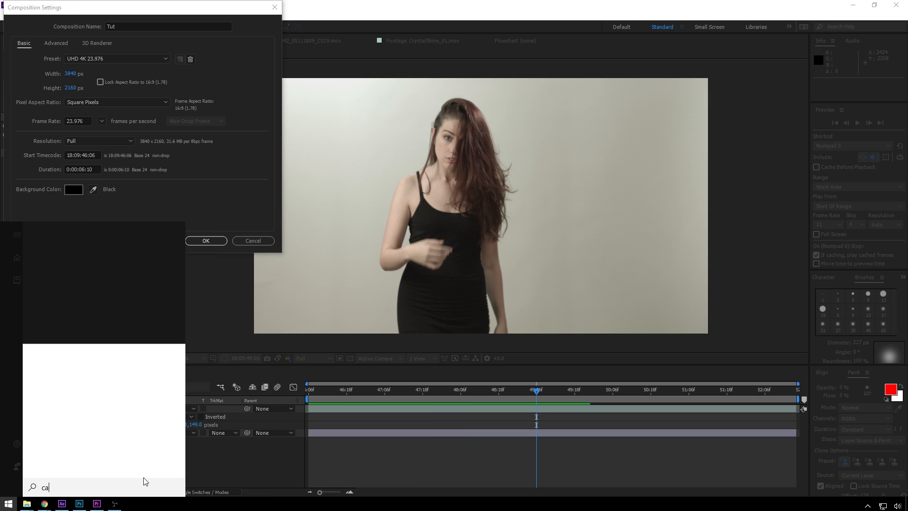
{"action": "key", "text": "Return"}
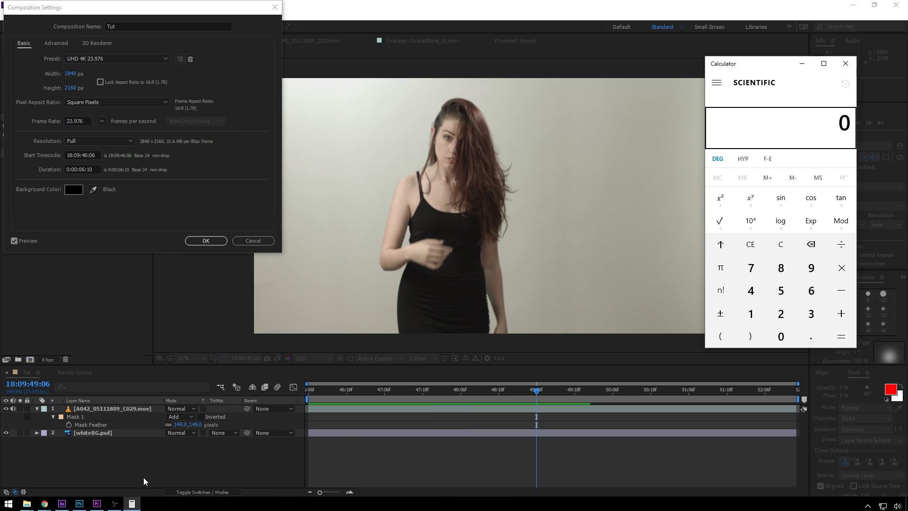
{"action": "type", "text": "3840"}
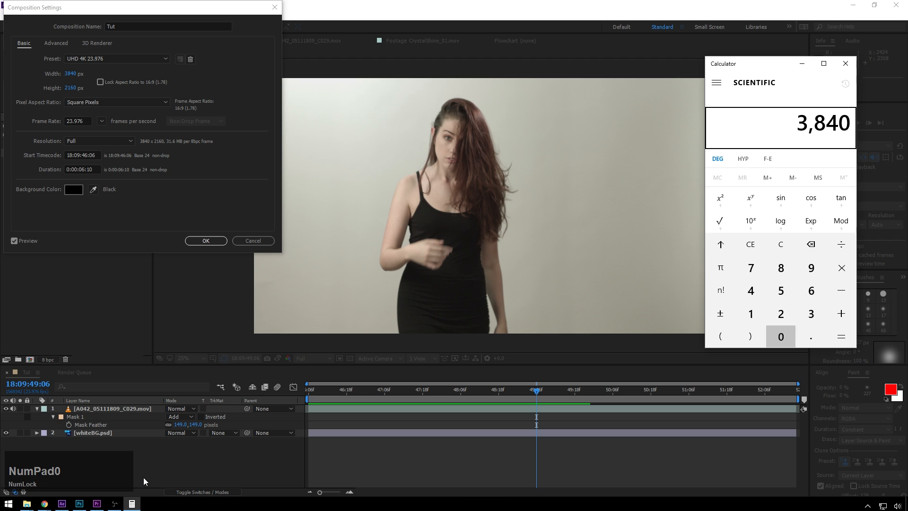
{"action": "type", "text": "2.35"}
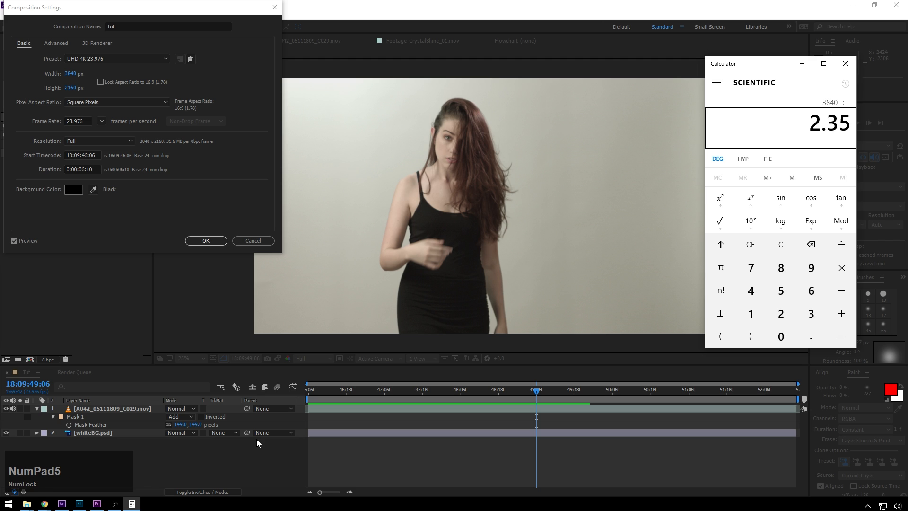
{"action": "key", "text": "Return"}
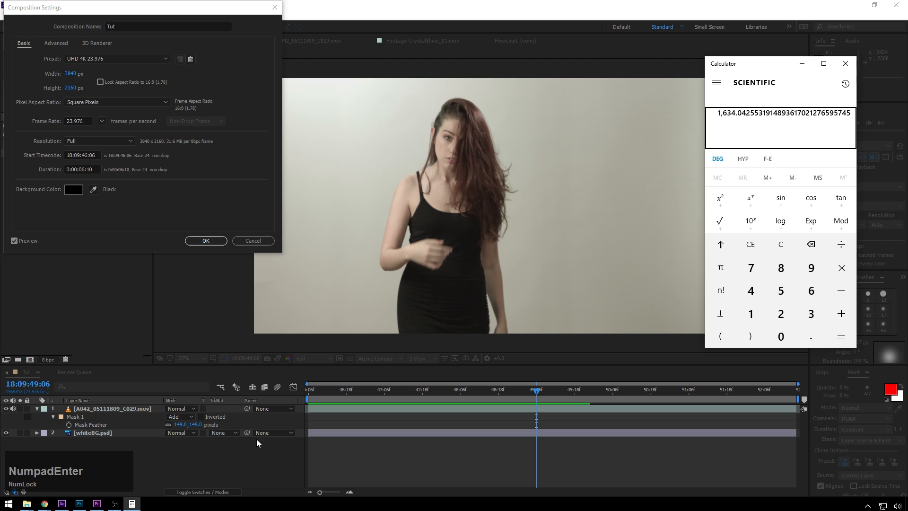
Step: Set the Tut composition's height to 1634 px
{"action": "left_click", "coordinate": [73, 86]}
{"action": "type", "text": "1634"}
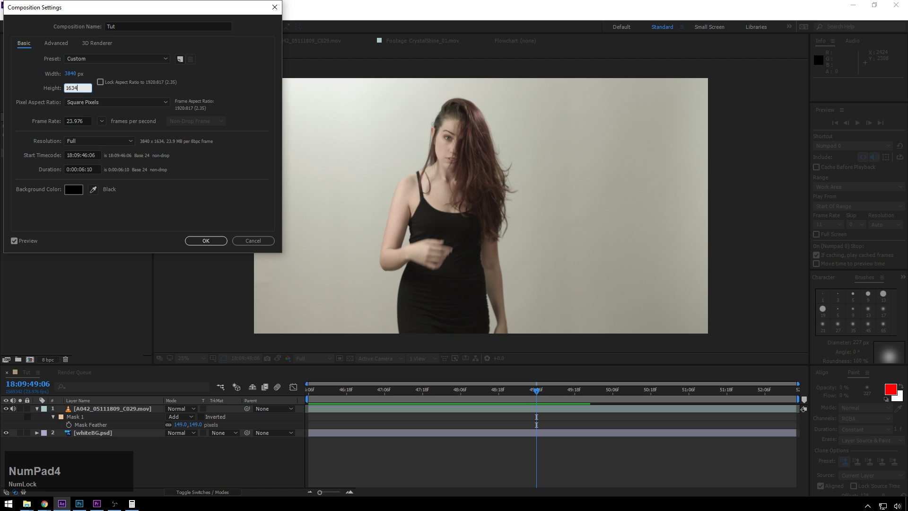
{"action": "key", "text": "Return"}
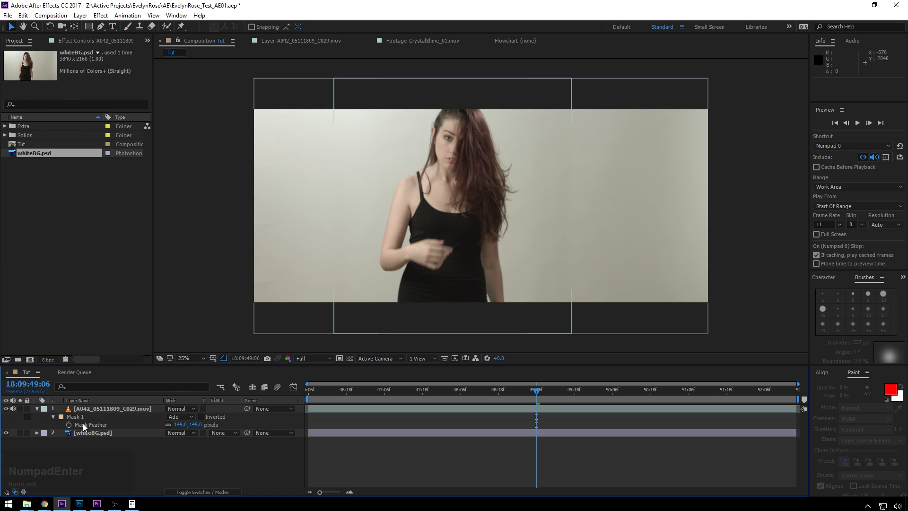
Step: Pre-compose the masked video layer and the whiteBG.psd layer together as Evelyn_SetExtension
{"action": "left_click", "coordinate": [106, 413]}
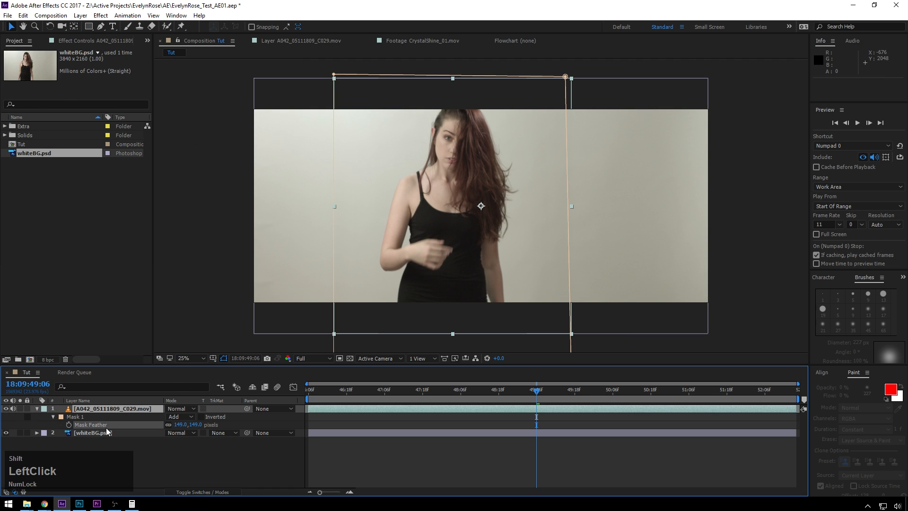
{"action": "left_click", "coordinate": [94, 433], "text": "shift"}
{"action": "key", "text": "ctrl+shift+c"}
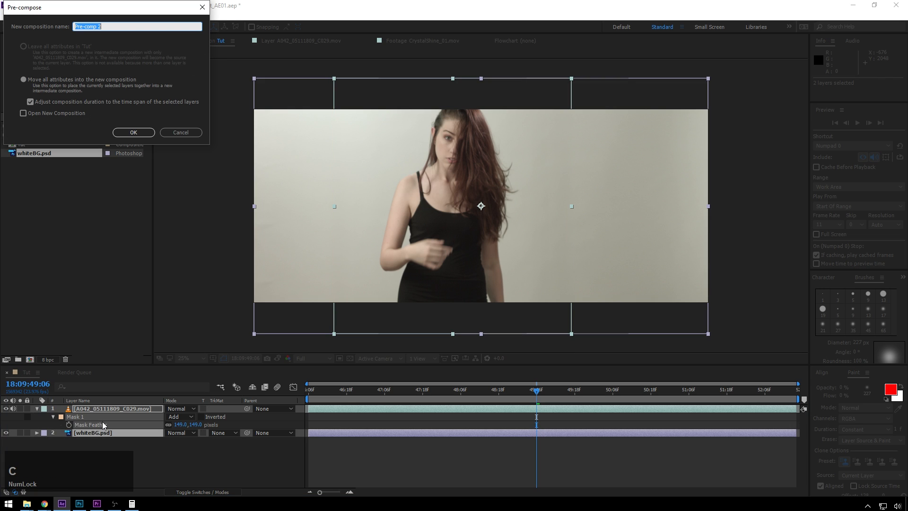
{"action": "type", "text": "Evelyn"}
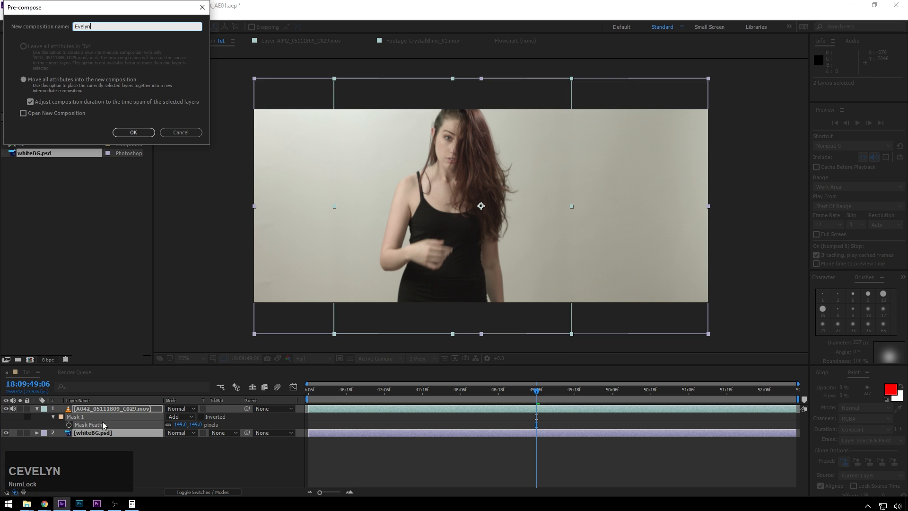
{"action": "type", "text": "-"}
{"action": "key", "text": "BackSpace"}
{"action": "type", "text": "_SetExtension"}
{"action": "key", "text": "Return"}
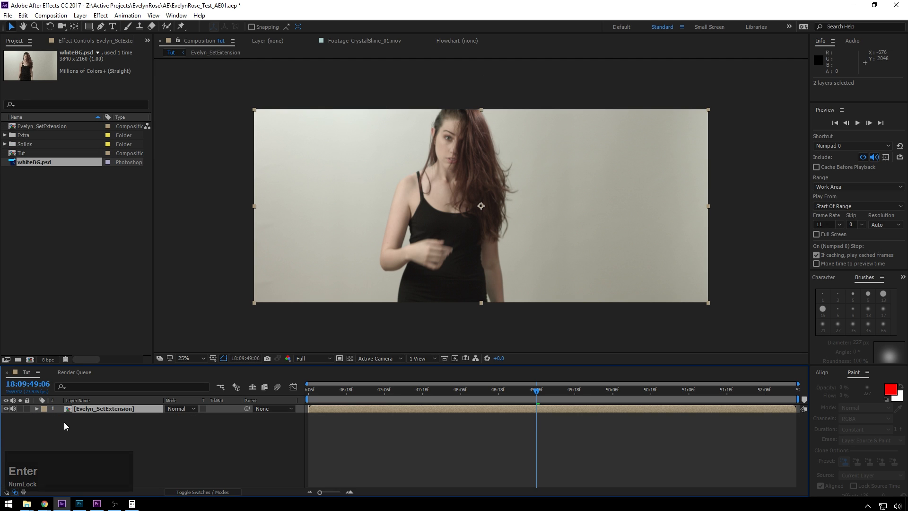
Step: Collapse transformations on the Evelyn_SetExtension layer, set its vertical position to 951, and preview the reframed shot
{"action": "left_click", "coordinate": [124, 409]}
{"action": "key", "text": "p"}
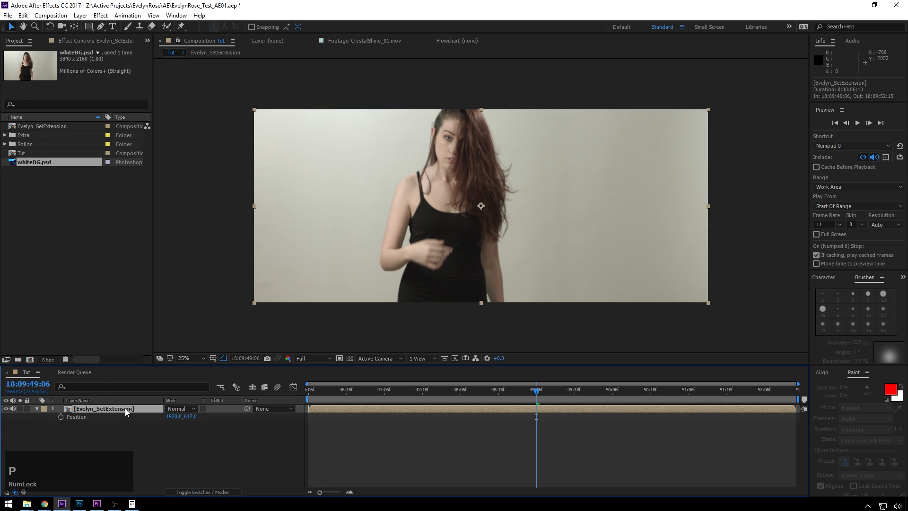
{"action": "left_click_drag", "start_coordinate": [193, 422], "coordinate": [235, 419]}
{"action": "key", "text": "ctrl+z"}
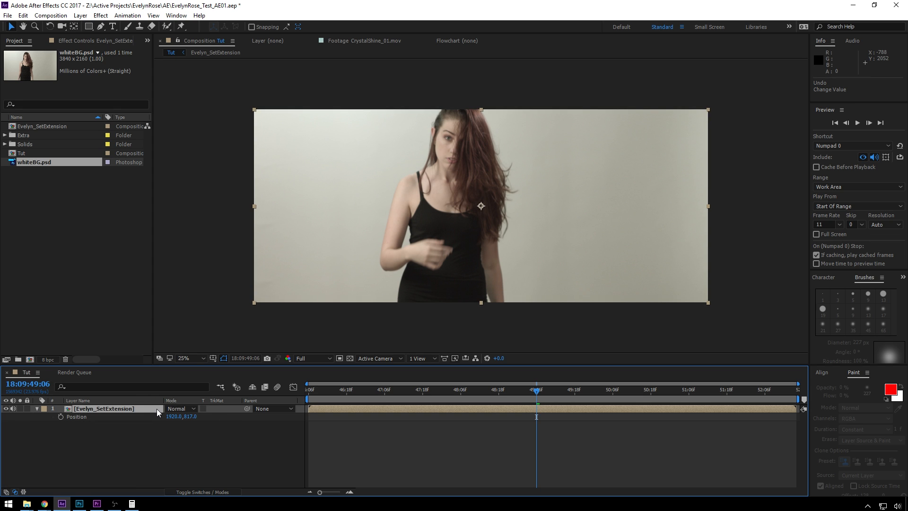
{"action": "key", "text": "F4"}
{"action": "left_click", "coordinate": [176, 408]}
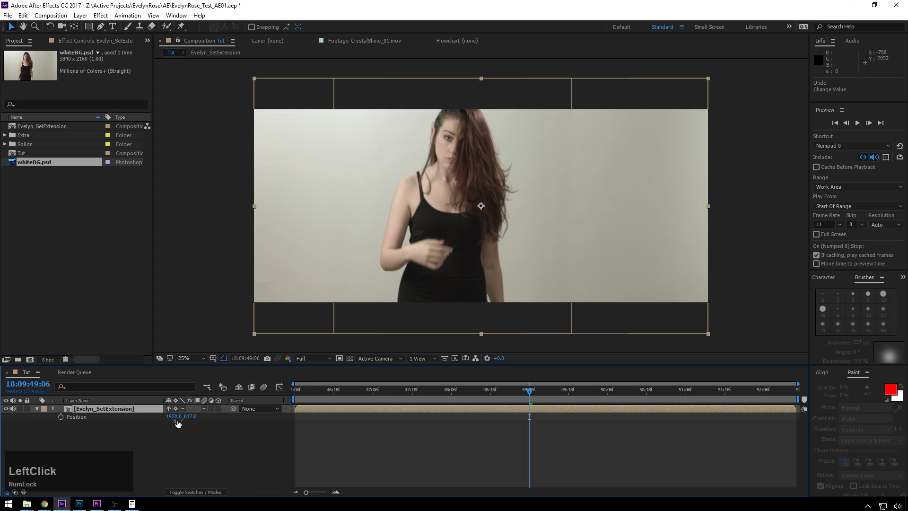
{"action": "left_click_drag", "start_coordinate": [192, 422], "coordinate": [256, 418]}
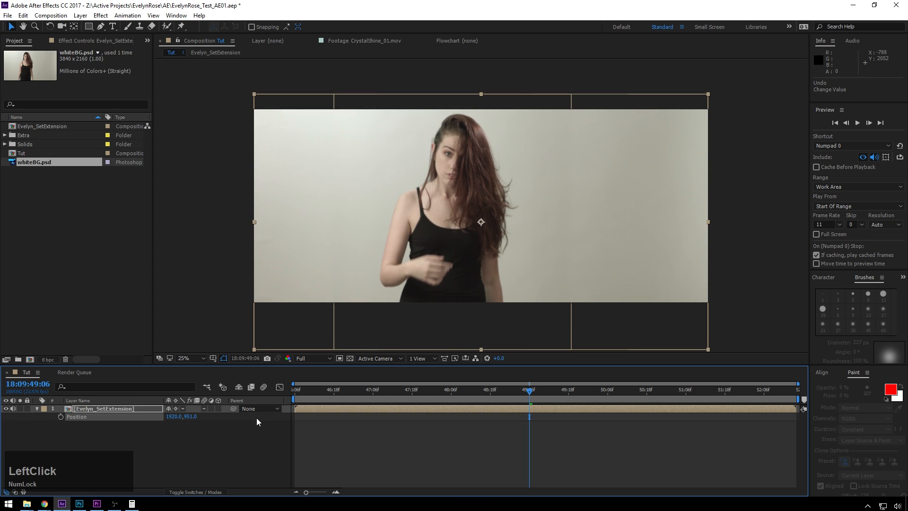
{"action": "mouse_move", "coordinate": [362, 389]}
{"action": "left_mouse_down"}
{"action": "mouse_move", "coordinate": [331, 389]}
{"action": "mouse_move", "coordinate": [688, 388]}
{"action": "mouse_move", "coordinate": [353, 389]}
{"action": "left_mouse_up"}
{"action": "key", "text": "KP_0"}
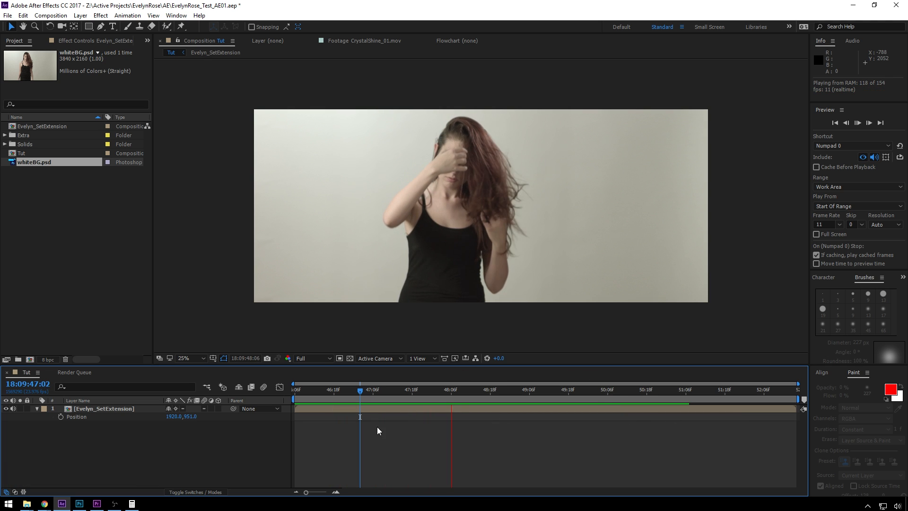
{"action": "key", "text": "space"}
Step: Add a Scale keyframe of 100% at the first frame of the Evelyn_SetExtension layer
{"action": "left_click", "coordinate": [126, 409]}
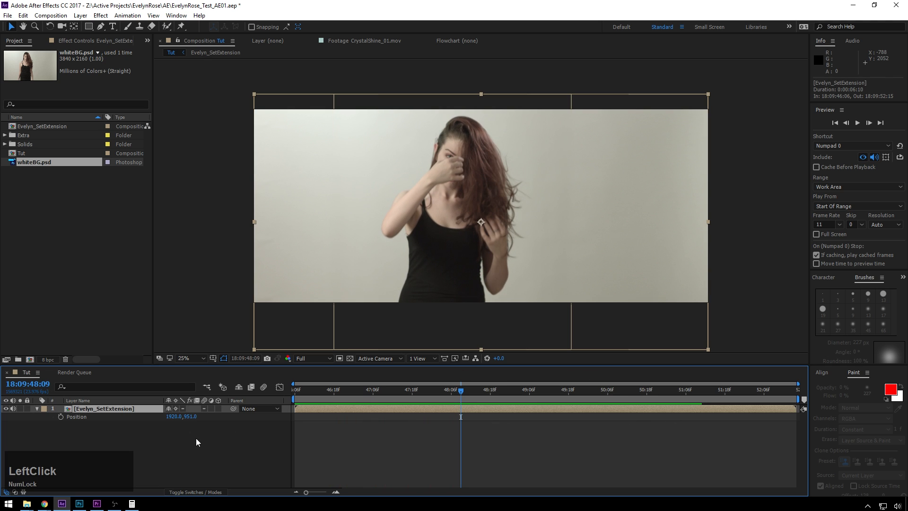
{"action": "key", "text": "shift+s"}
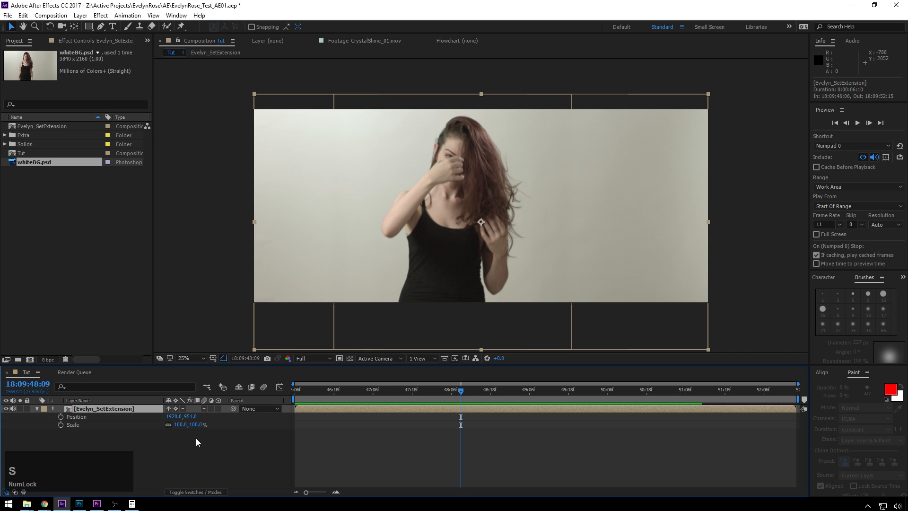
{"action": "left_click_drag", "start_coordinate": [345, 393], "coordinate": [234, 393]}
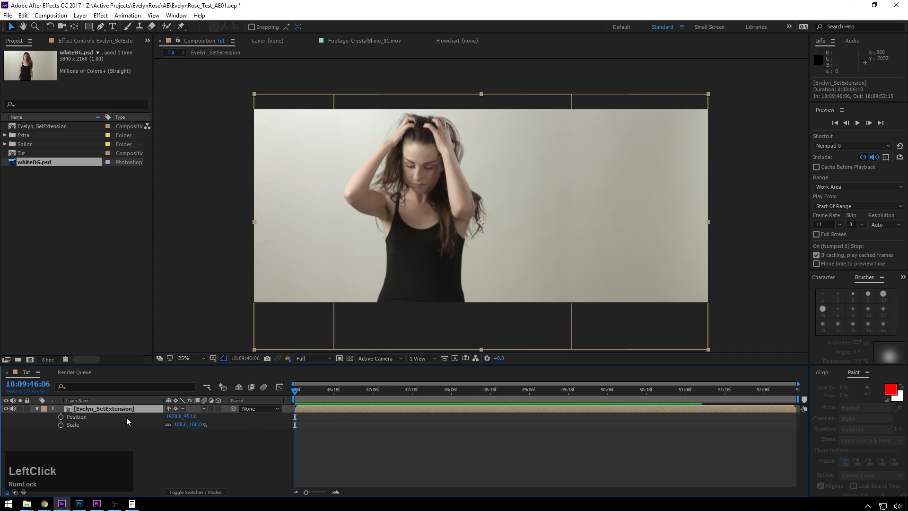
{"action": "left_click", "coordinate": [61, 425]}
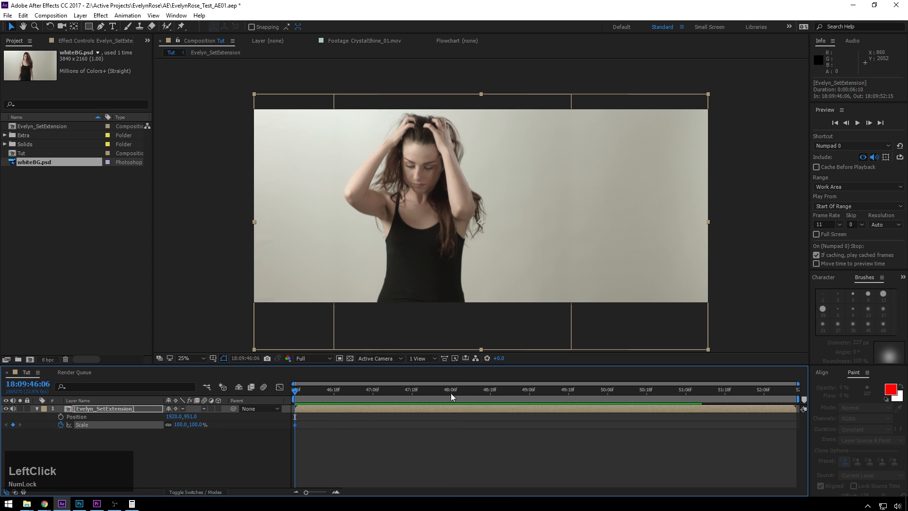
Step: Set the Evelyn_SetExtension layer's Scale to 110% at the last frame
{"action": "left_click_drag", "start_coordinate": [450, 393], "coordinate": [801, 394]}
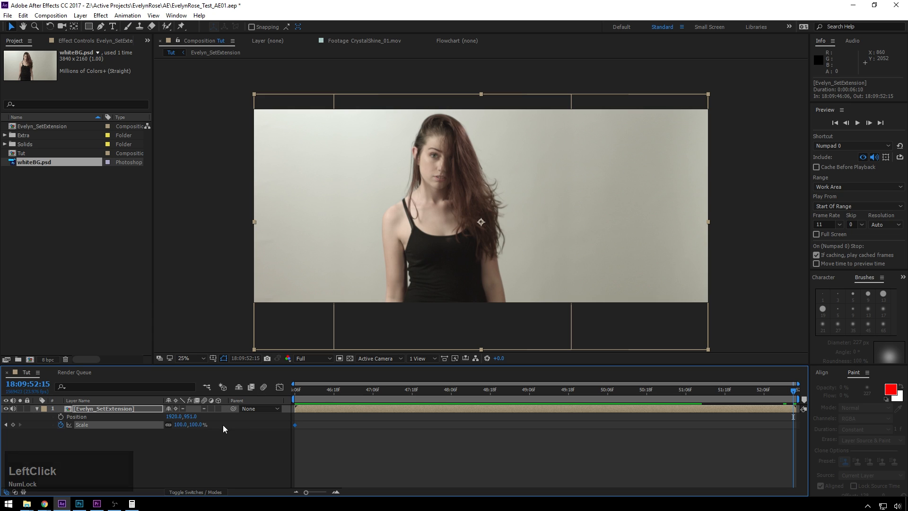
{"action": "left_click", "coordinate": [197, 425]}
{"action": "type", "text": "10"}
{"action": "key", "text": "BackSpace"}
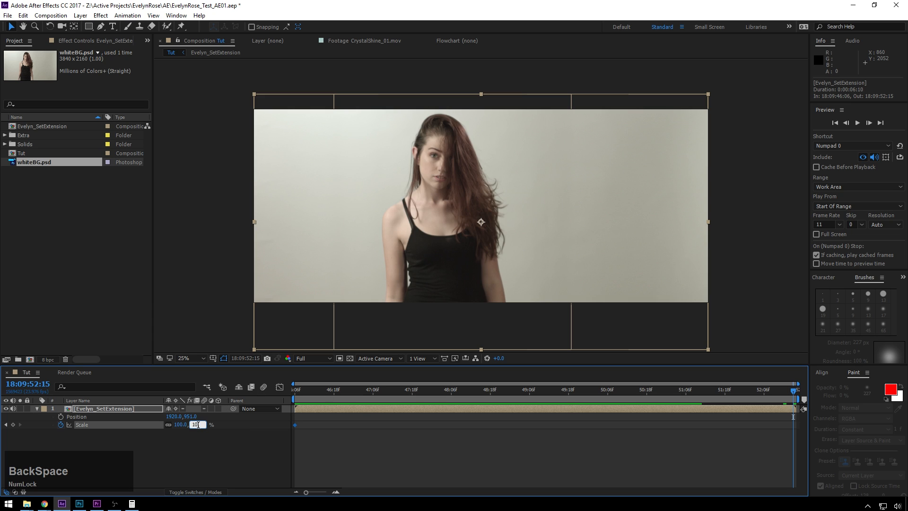
{"action": "type", "text": "10"}
{"action": "key", "text": "KP_Enter"}
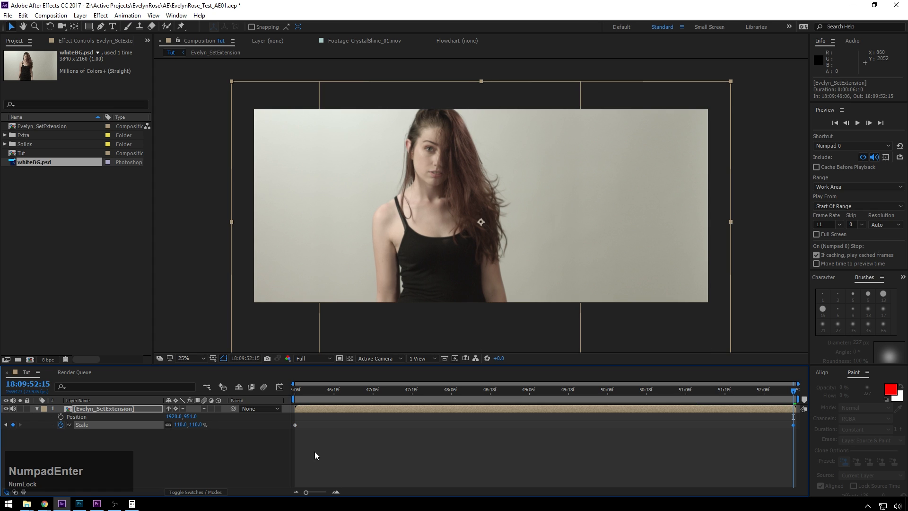
Step: Keyframe the layer's Position at the first frame, set it to 1931, 1042 at the last frame, and preview the push-in
{"action": "left_click_drag", "start_coordinate": [793, 417], "coordinate": [361, 421]}
{"action": "mouse_move", "coordinate": [191, 417]}
{"action": "left_mouse_down"}
{"action": "mouse_move", "coordinate": [234, 417]}
{"action": "mouse_move", "coordinate": [179, 418]}
{"action": "left_mouse_up"}
{"action": "key", "text": "KP_0"}
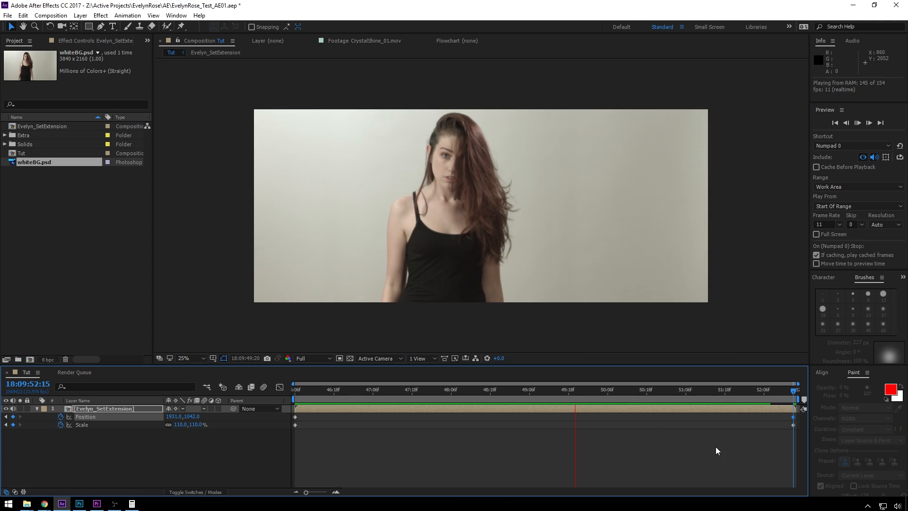
{"action": "left_click", "coordinate": [614, 463]}
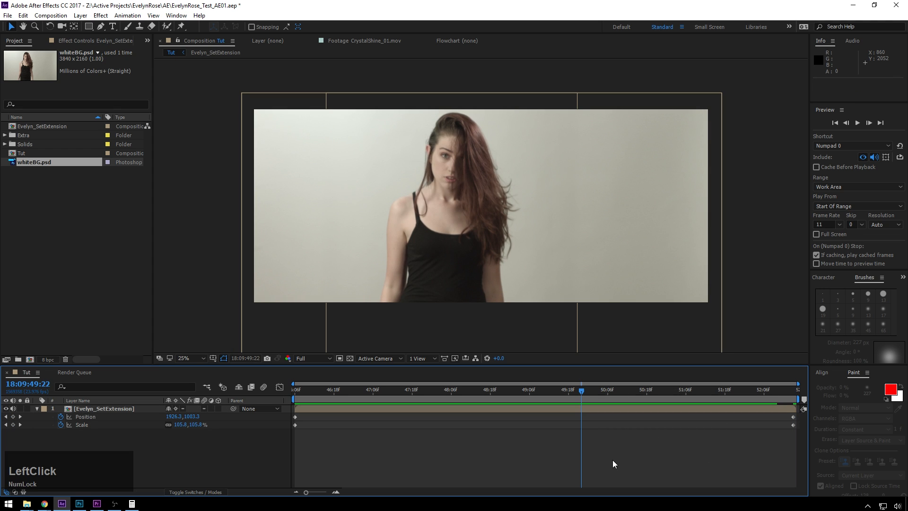
Step: Switch to Photoshop and extend the whiteBG.psd canvas beyond the image's left edge with the Crop tool
{"action": "left_click", "coordinate": [79, 503]}
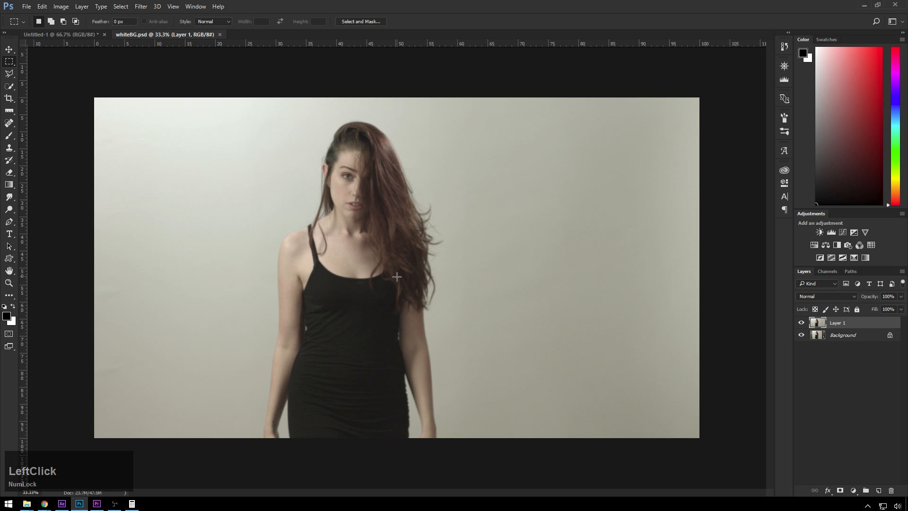
{"action": "key", "text": "c"}
{"action": "left_click_drag", "start_coordinate": [93, 277], "coordinate": [48, 270]}
{"action": "key", "text": "Return"}
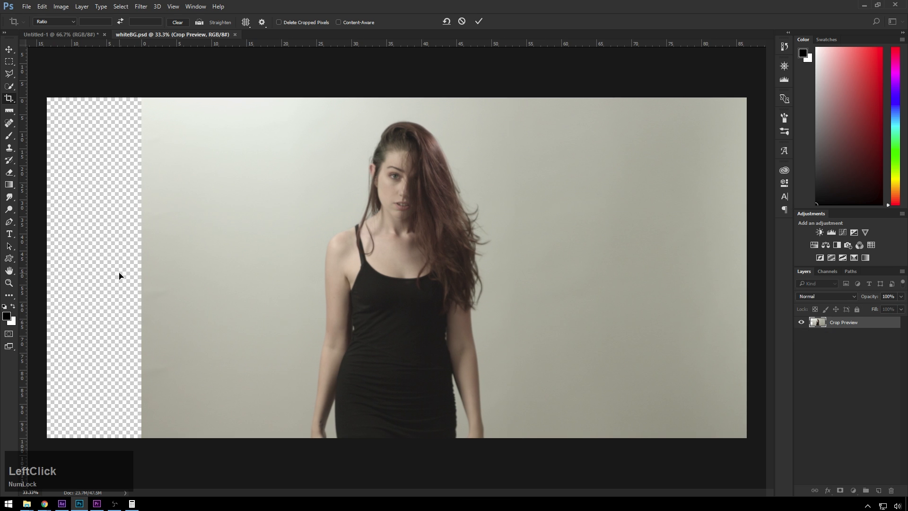
{"action": "key", "text": "m"}
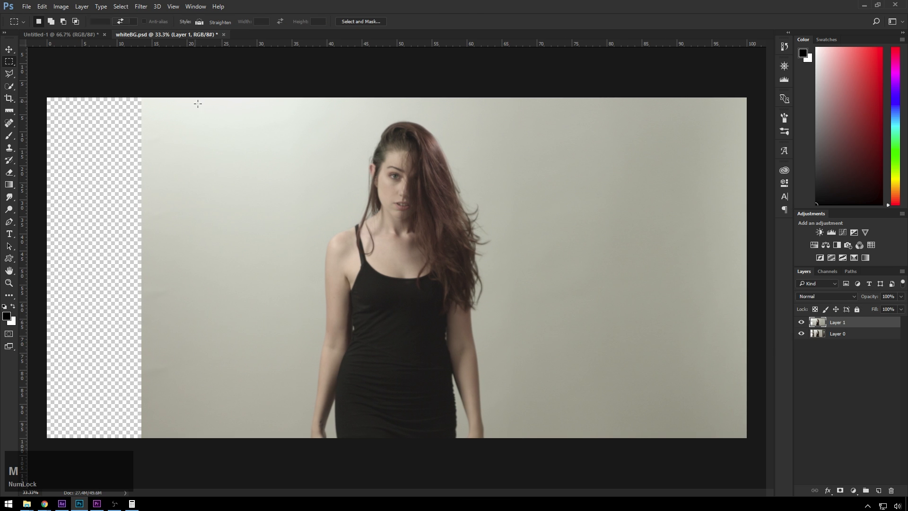
Step: Select the backdrop strip beside the woman on Layer 1 and stretch it with Content-Aware Scale to fill the empty canvas
{"action": "left_click_drag", "start_coordinate": [130, 88], "coordinate": [296, 438]}
{"action": "key", "text": "ctrl+alt+shift+c"}
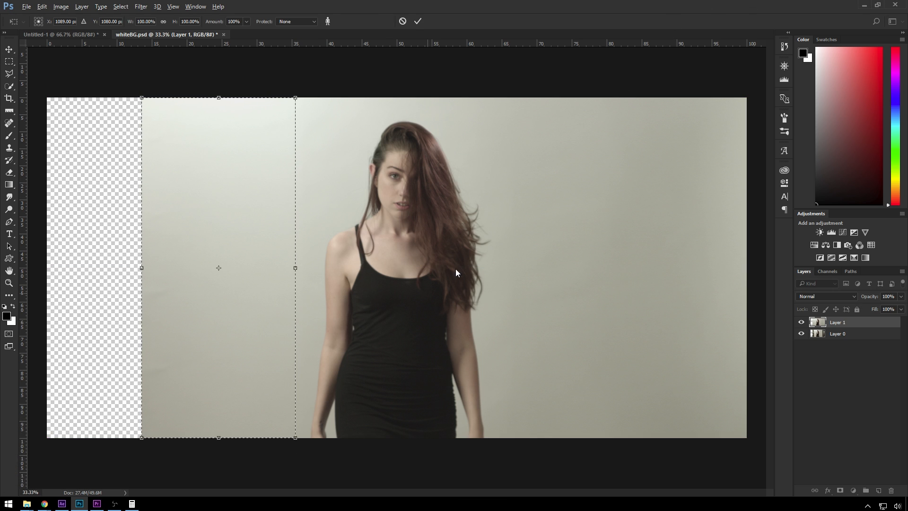
{"action": "left_click_drag", "start_coordinate": [138, 268], "coordinate": [39, 264]}
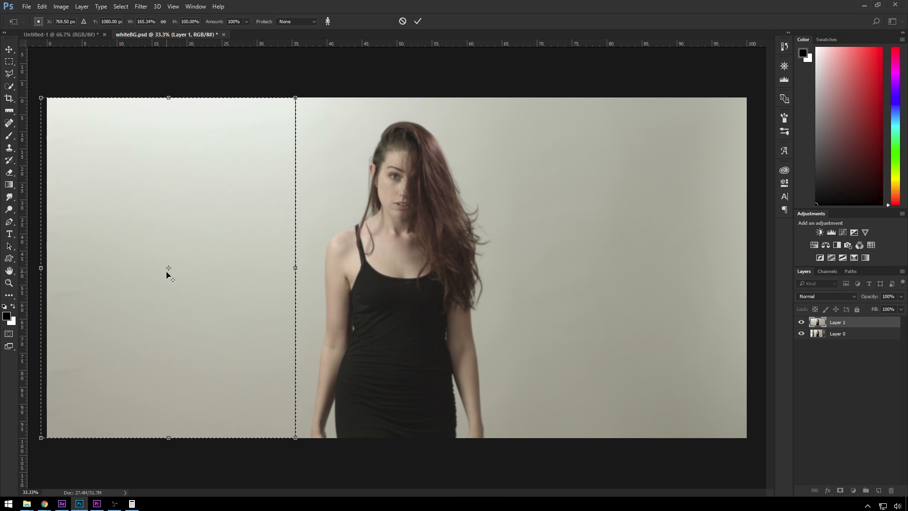
{"action": "double_click", "coordinate": [281, 198]}
{"action": "key", "text": "v"}
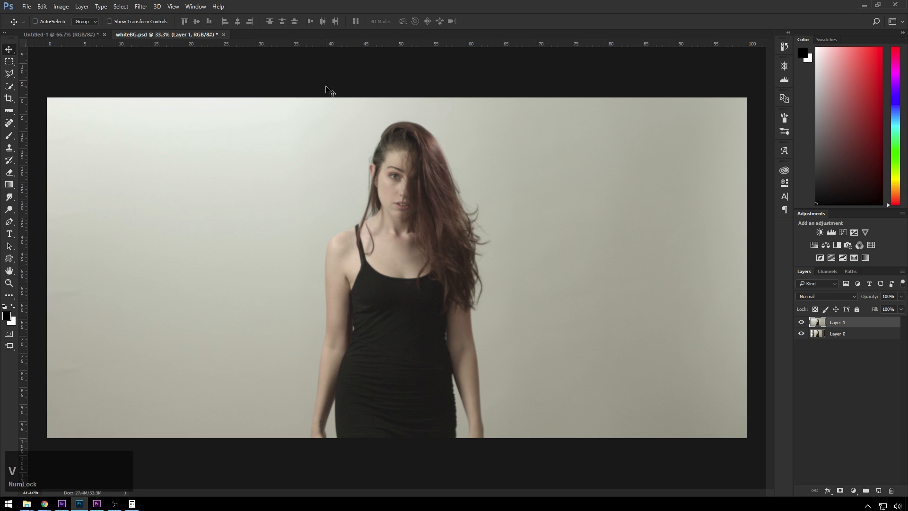
Step: Save the widened still as a new Photoshop file named whiteBG2.psd in the SetExtension folder
{"action": "key", "text": "ctrl+shift+s"}
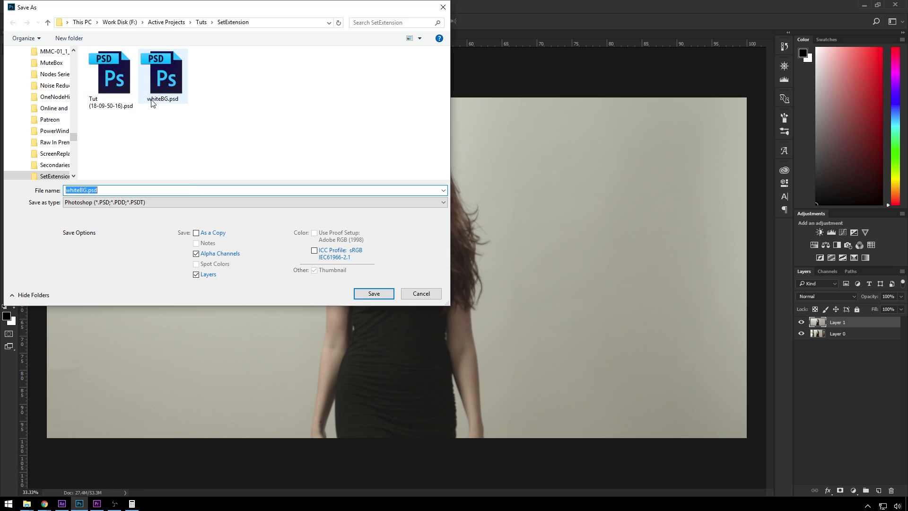
{"action": "left_click", "coordinate": [167, 81]}
{"action": "double_click", "coordinate": [88, 190]}
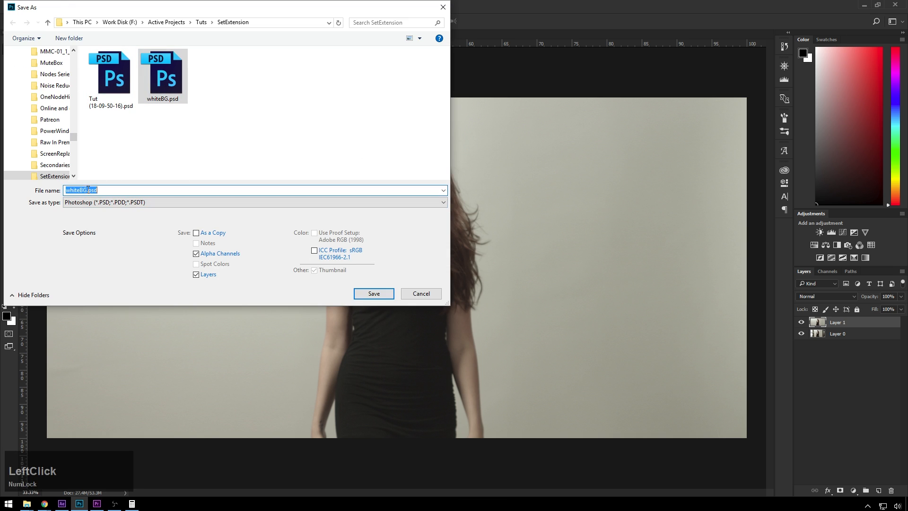
{"action": "key", "text": "Left"}
{"action": "key", "text": "Left"}
{"action": "key", "text": "KP_Enter"}
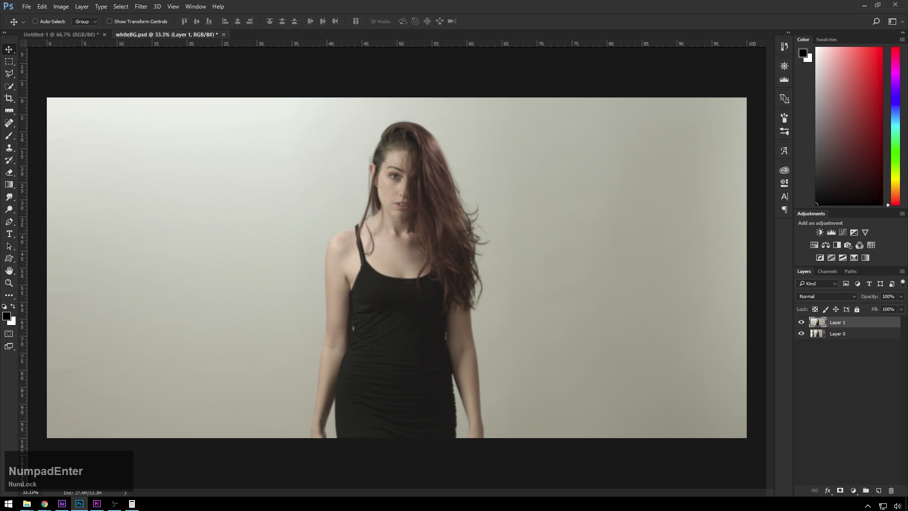
Step: Switch to After Effects and import whiteBG2.psd as footage with merged layers
{"action": "key", "text": "alt+Tab"}
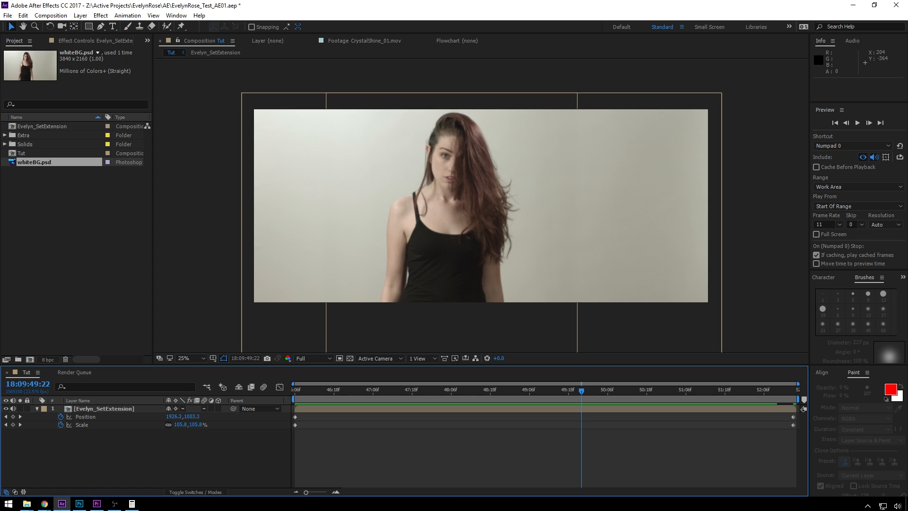
{"action": "left_click_drag", "start_coordinate": [142, 510], "coordinate": [76, 201]}
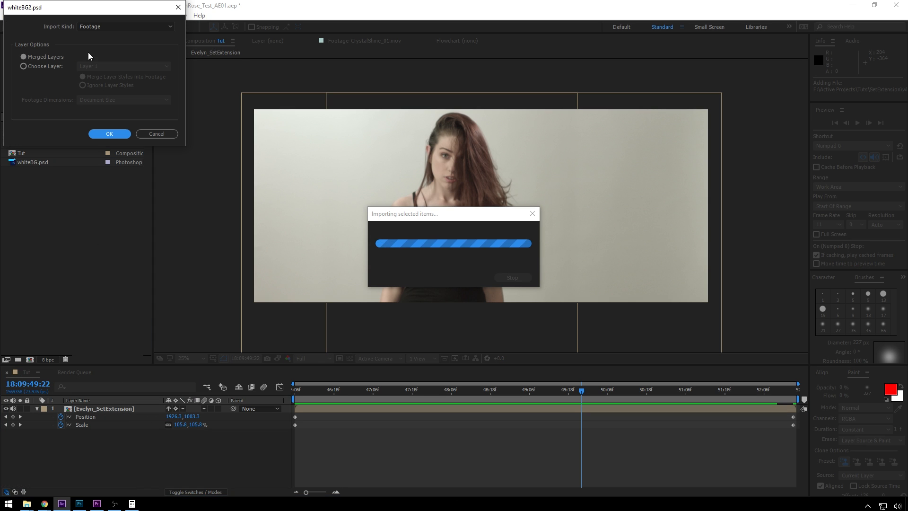
{"action": "left_click", "coordinate": [109, 133]}
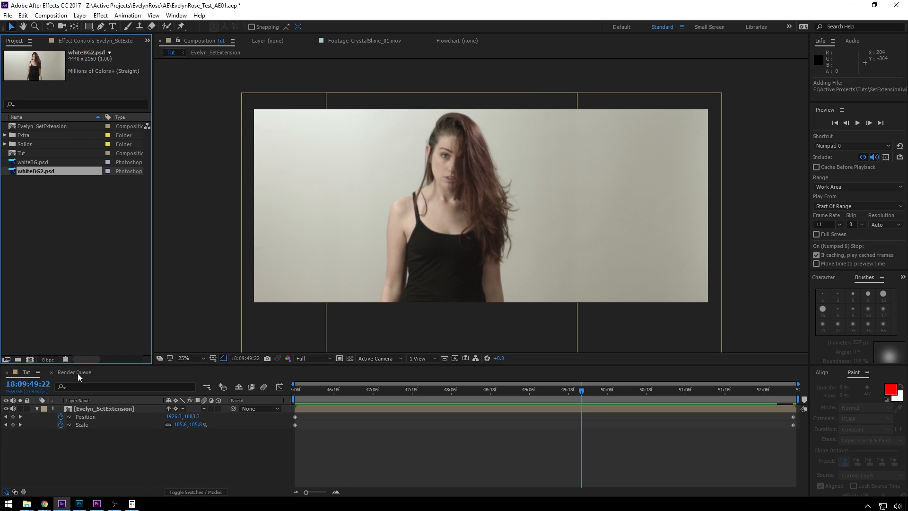
Step: Add whiteBG2.psd above whiteBG.psd in the Evelyn_SetExtension composition and set its Position to 1629, 817
{"action": "double_click", "coordinate": [97, 408]}
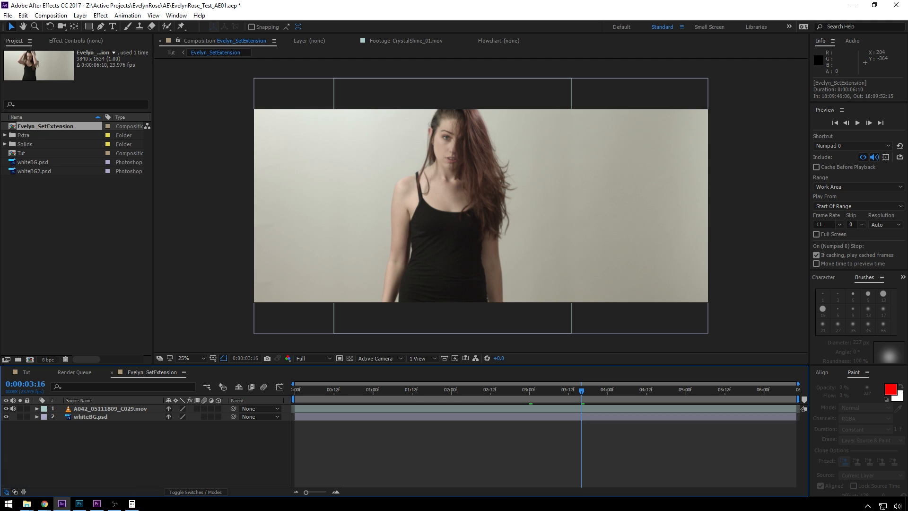
{"action": "left_click_drag", "start_coordinate": [36, 171], "coordinate": [98, 413]}
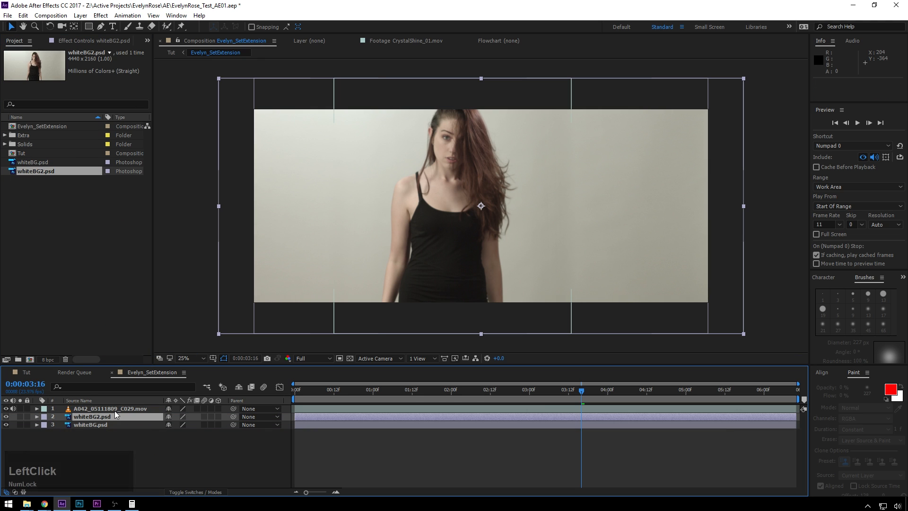
{"action": "key", "text": "p"}
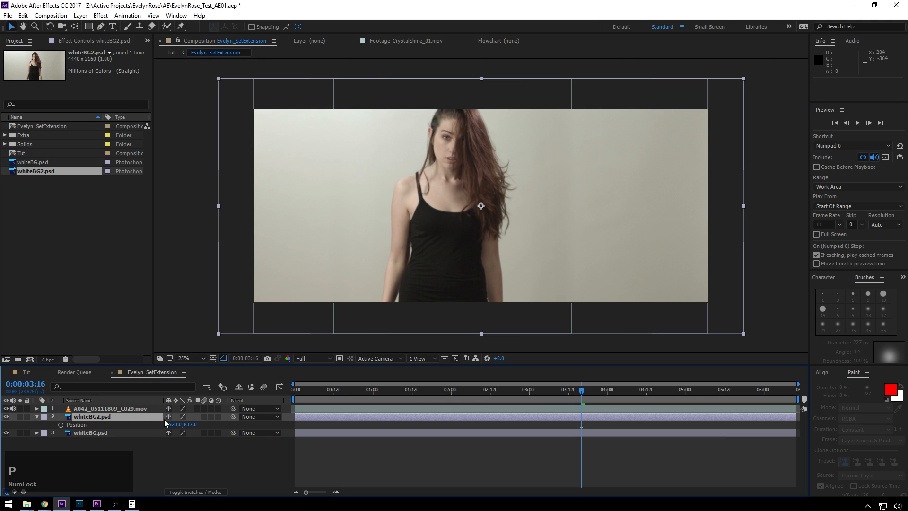
{"action": "left_click_drag", "start_coordinate": [166, 421], "coordinate": [39, 419]}
{"action": "left_click_drag", "start_coordinate": [169, 424], "coordinate": [160, 420]}
{"action": "left_click", "coordinate": [173, 466]}
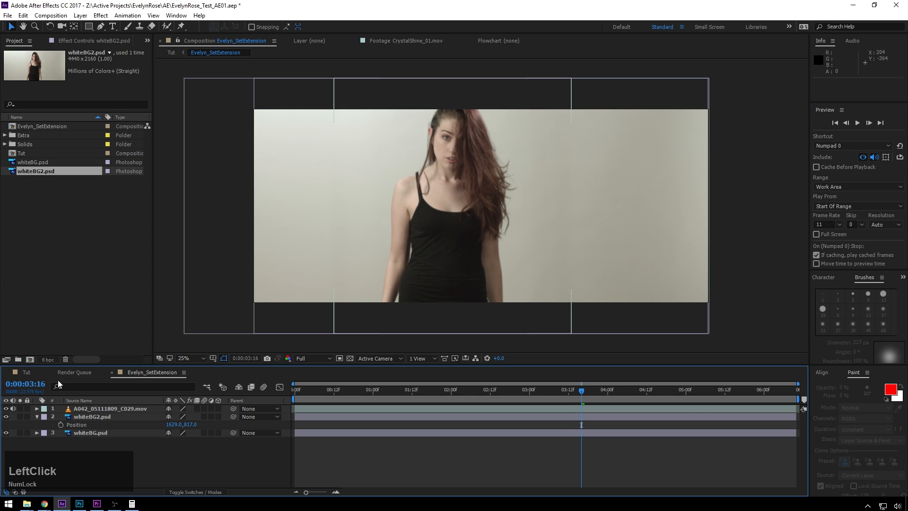
Step: In the Tut composition, shift both Position keyframes of the Evelyn_SetExtension layer to the right to reframe the woman
{"action": "left_click", "coordinate": [34, 374]}
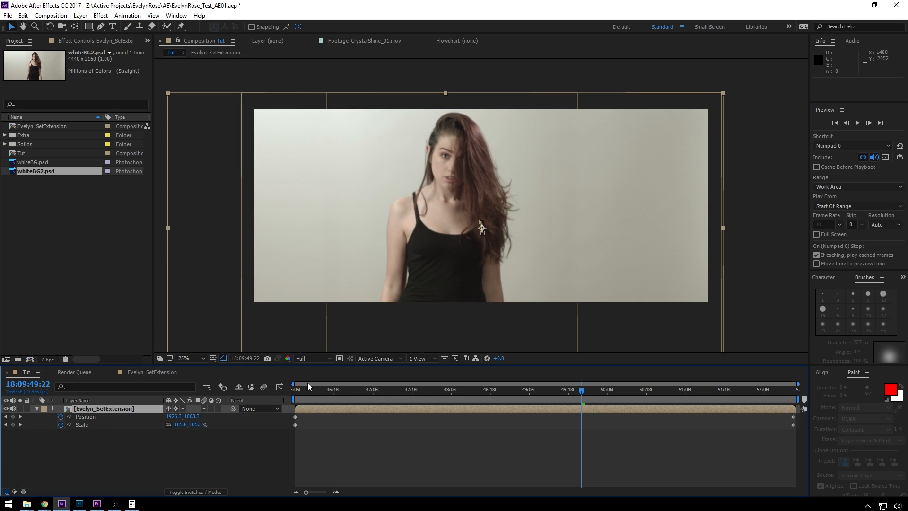
{"action": "key", "text": "Home"}
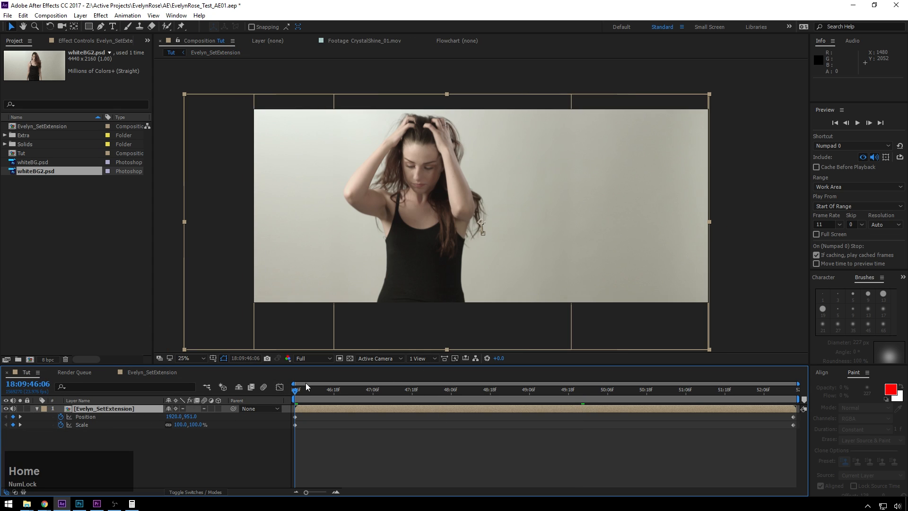
{"action": "left_click", "coordinate": [83, 416]}
{"action": "left_click_drag", "start_coordinate": [172, 417], "coordinate": [656, 387]}
{"action": "left_click", "coordinate": [247, 466]}
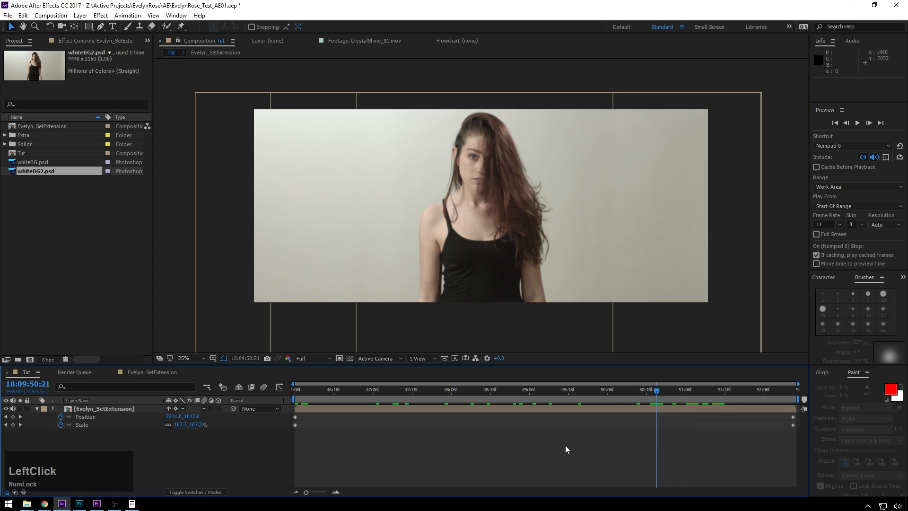
Step: Add a null object and parent the Evelyn_SetExtension layer to it
{"action": "key", "text": "ctrl+alt+shift+y"}
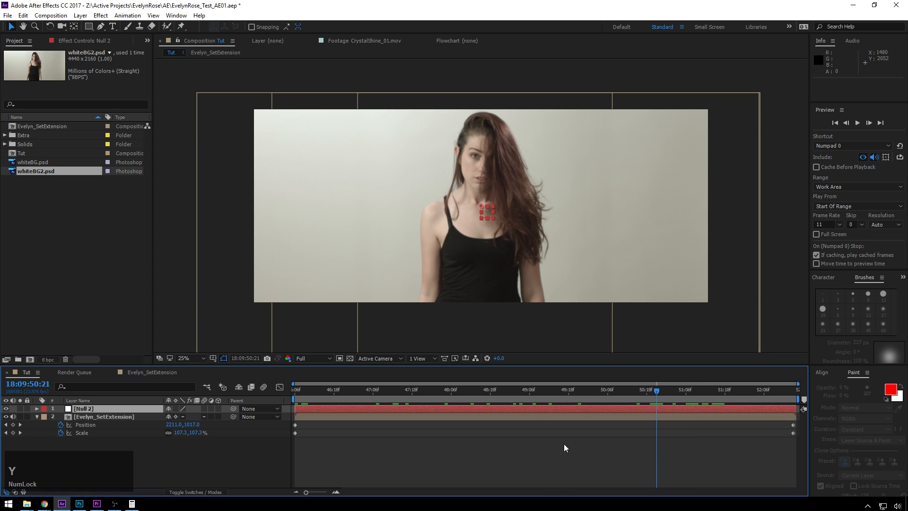
{"action": "left_click", "coordinate": [142, 417]}
{"action": "left_click_drag", "start_coordinate": [233, 416], "coordinate": [103, 411]}
{"action": "left_click", "coordinate": [102, 409]}
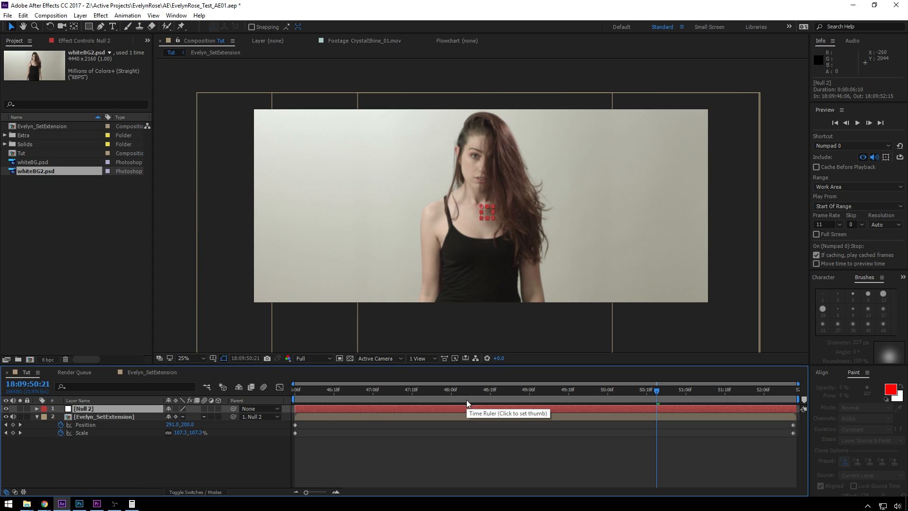
Step: Show the rulers in the composition view and set the null's Position to 1822, 917
{"action": "left_click", "coordinate": [213, 358]}
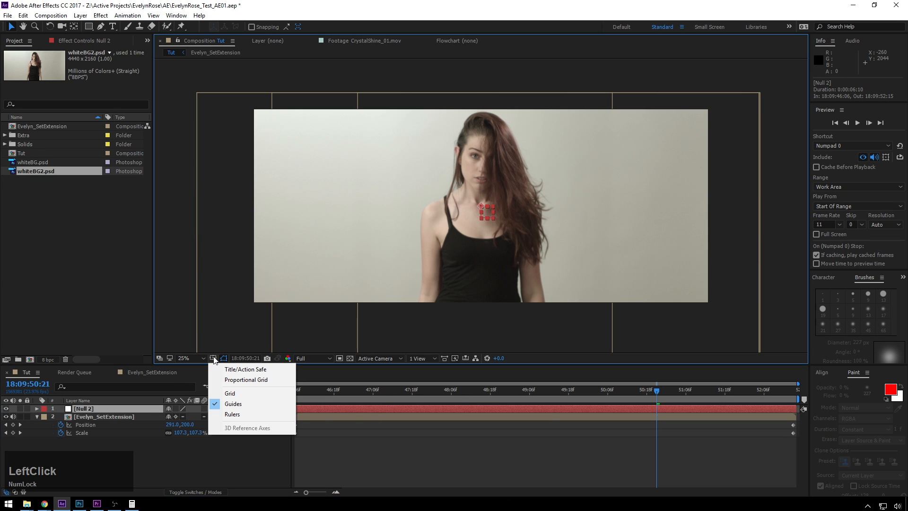
{"action": "left_click", "coordinate": [232, 414]}
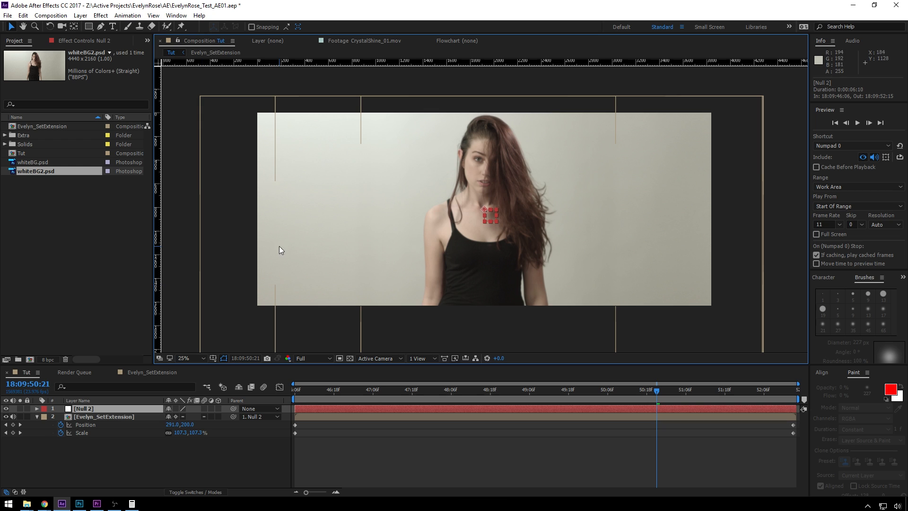
{"action": "key", "text": "p"}
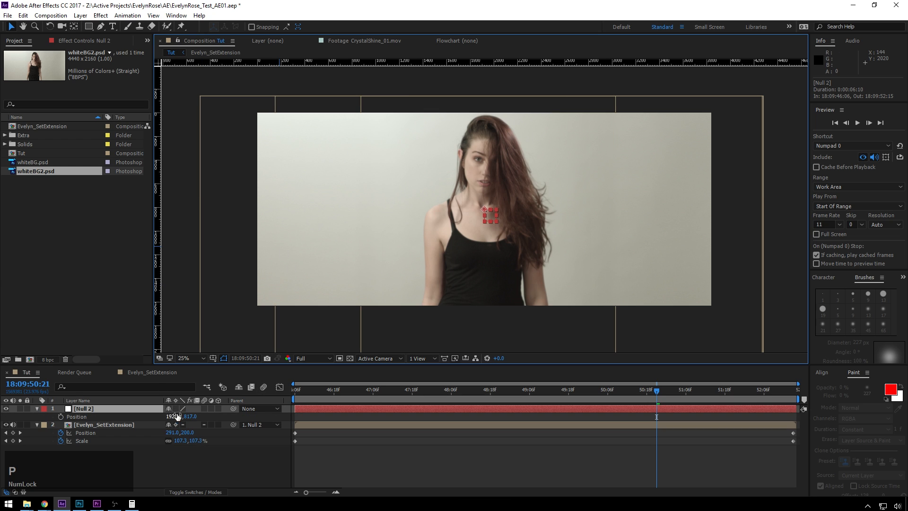
{"action": "left_click_drag", "start_coordinate": [176, 416], "coordinate": [131, 420]}
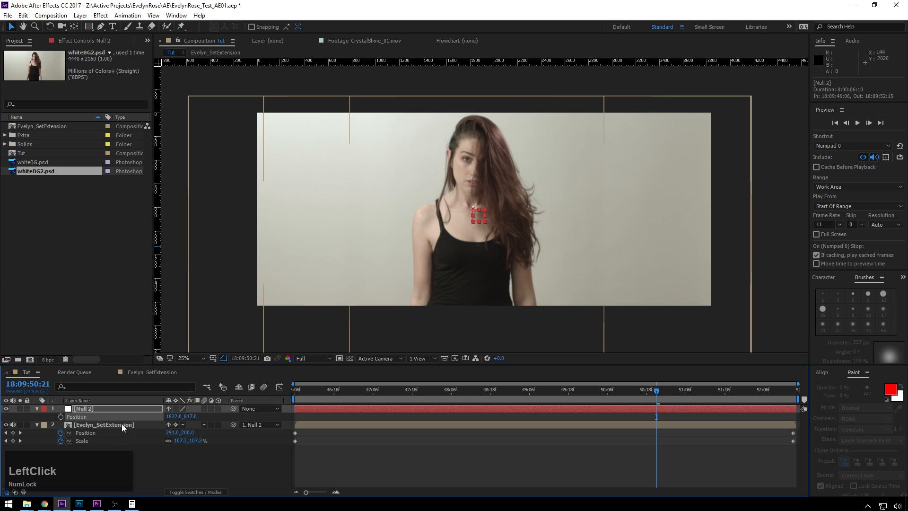
Step: Delete the null object and hide the rulers
{"action": "left_click", "coordinate": [117, 408]}
{"action": "key", "text": "Delete"}
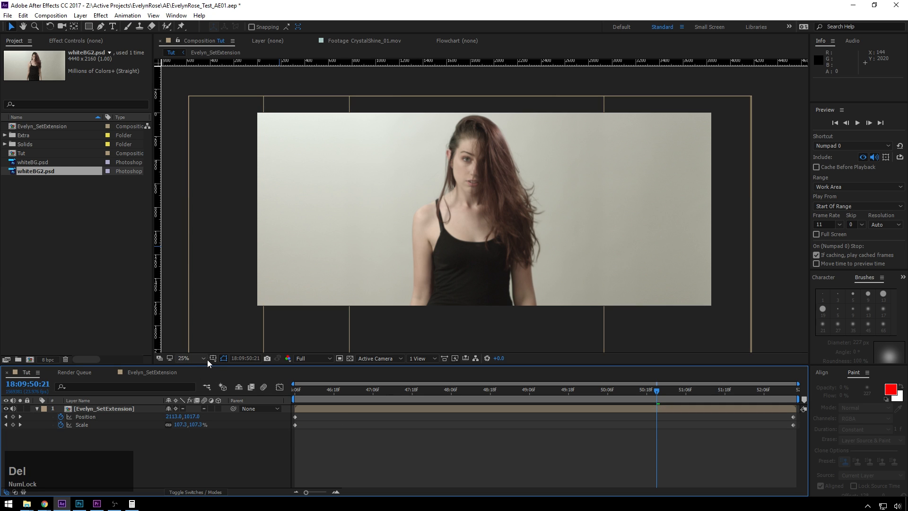
{"action": "left_click", "coordinate": [212, 359]}
{"action": "left_click", "coordinate": [239, 410]}
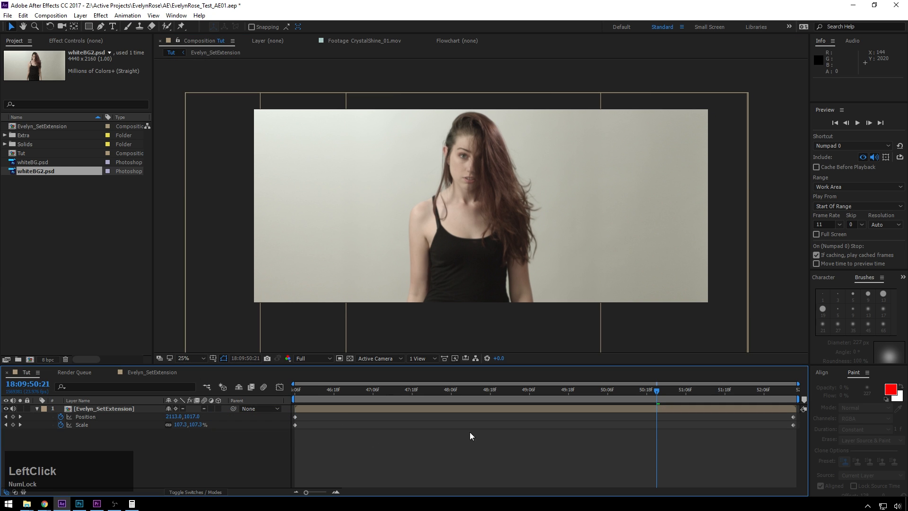
Step: At the last frame, set the Evelyn_SetExtension layer's Scale to 120% and Position to 2181, 1108, and preview the move
{"action": "left_click_drag", "start_coordinate": [427, 393], "coordinate": [794, 402]}
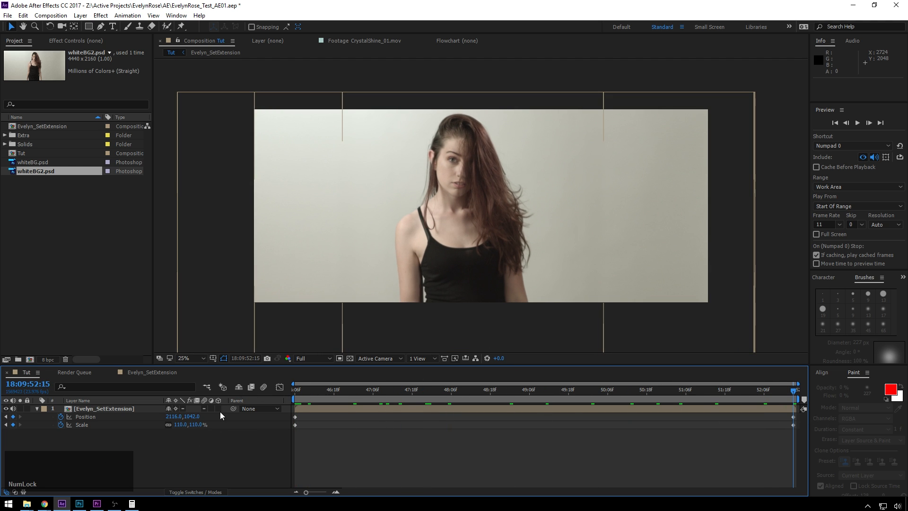
{"action": "left_click_drag", "start_coordinate": [174, 417], "coordinate": [185, 417]}
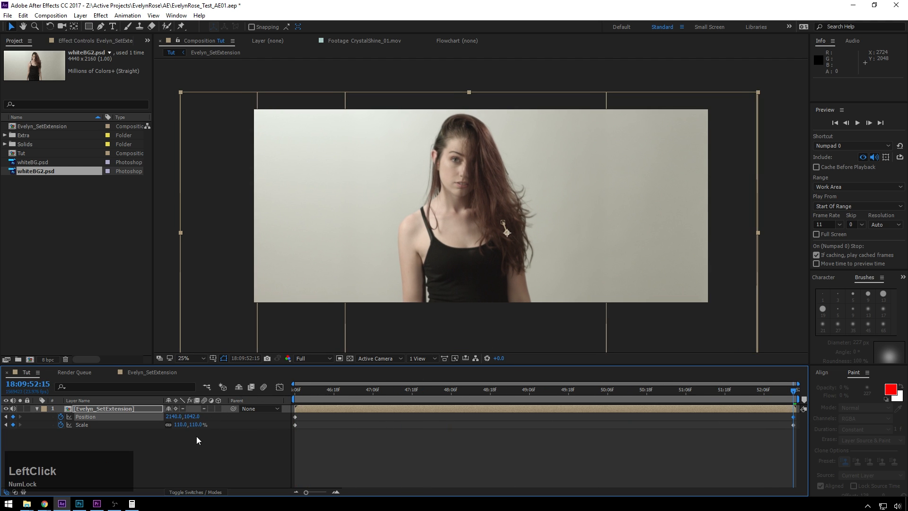
{"action": "type", "text": "120"}
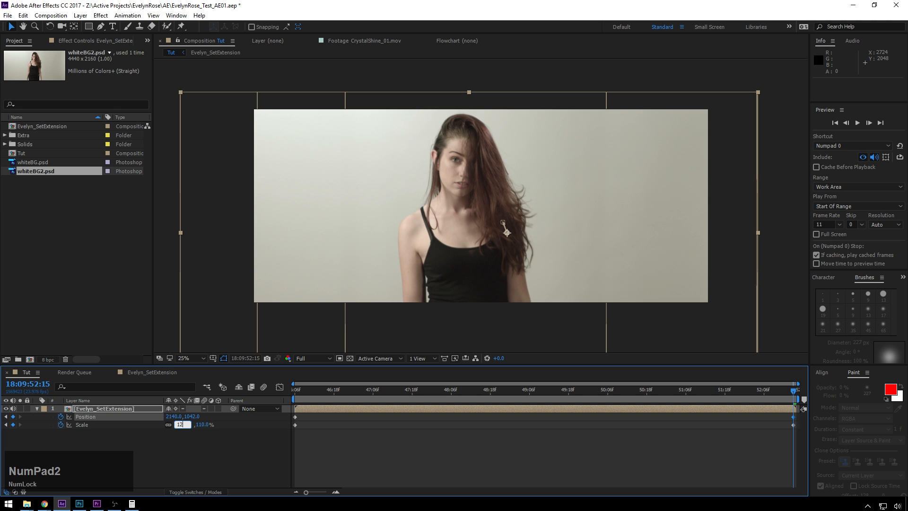
{"action": "key", "text": "KP_Enter"}
{"action": "key", "text": "ctrl+z"}
{"action": "left_click_drag", "start_coordinate": [176, 416], "coordinate": [207, 432]}
{"action": "left_click", "coordinate": [186, 480]}
{"action": "key", "text": "KP_0"}
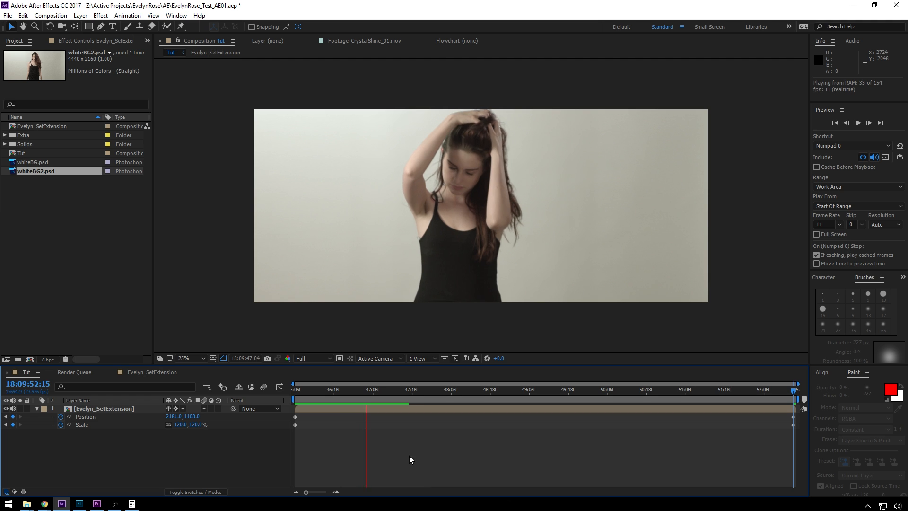
{"action": "key", "text": "space"}
Step: Set the Evelyn_SetExtension layer's Position to 2303, 951 at the first frame and preview the push-in
{"action": "left_click_drag", "start_coordinate": [315, 391], "coordinate": [280, 391]}
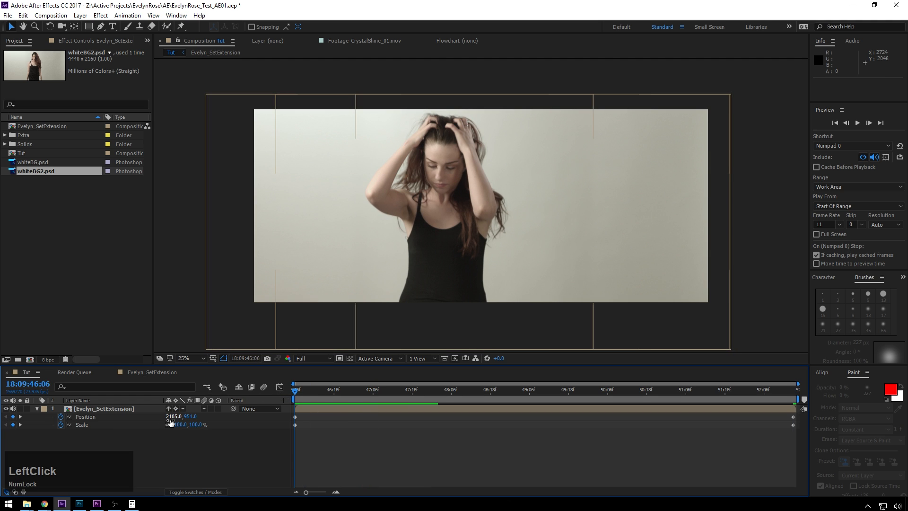
{"action": "left_click_drag", "start_coordinate": [173, 417], "coordinate": [230, 466]}
{"action": "left_click", "coordinate": [230, 466]}
{"action": "key", "text": "KP_0"}
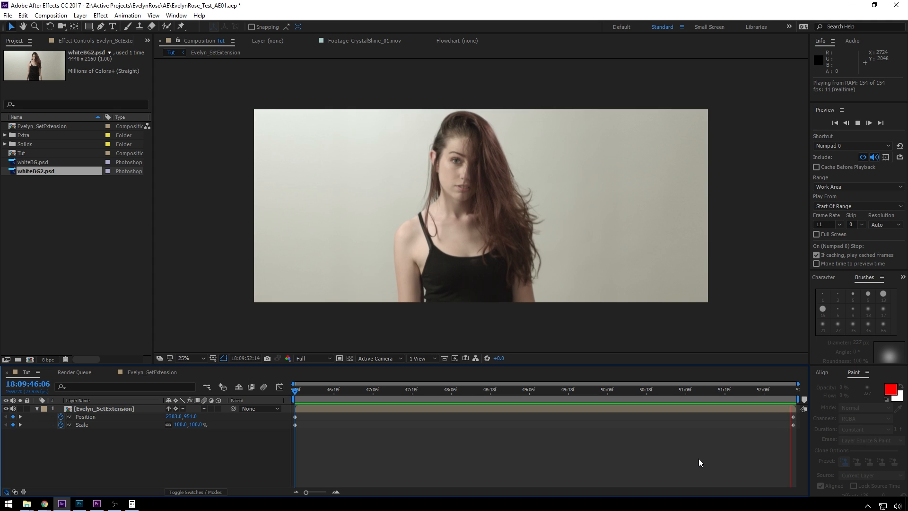
{"action": "key", "text": "space"}
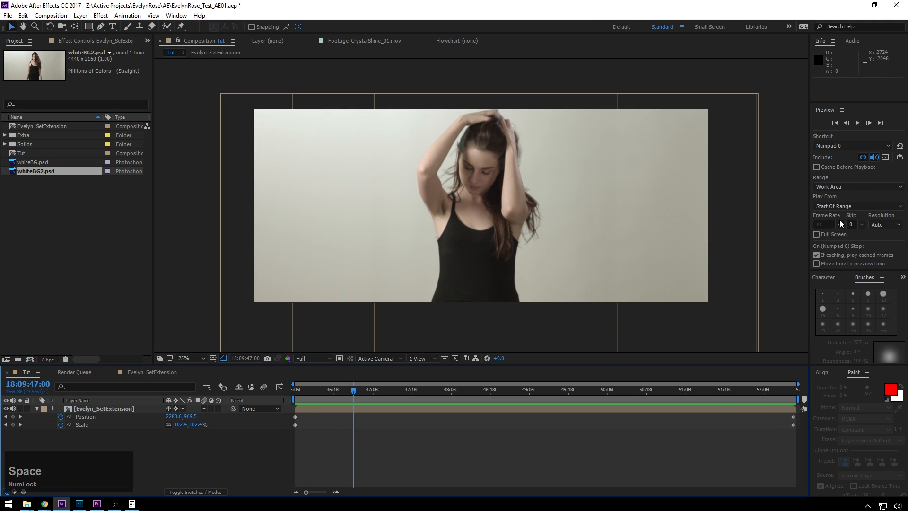
Step: Set the preview frame rate to 23.976 and play the finished push-in at that rate
{"action": "left_click", "coordinate": [831, 220]}
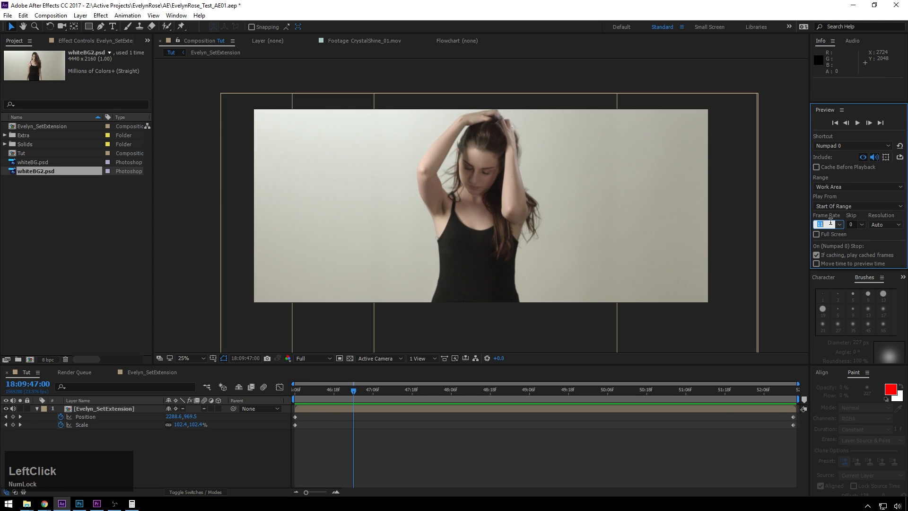
{"action": "type", "text": "23."}
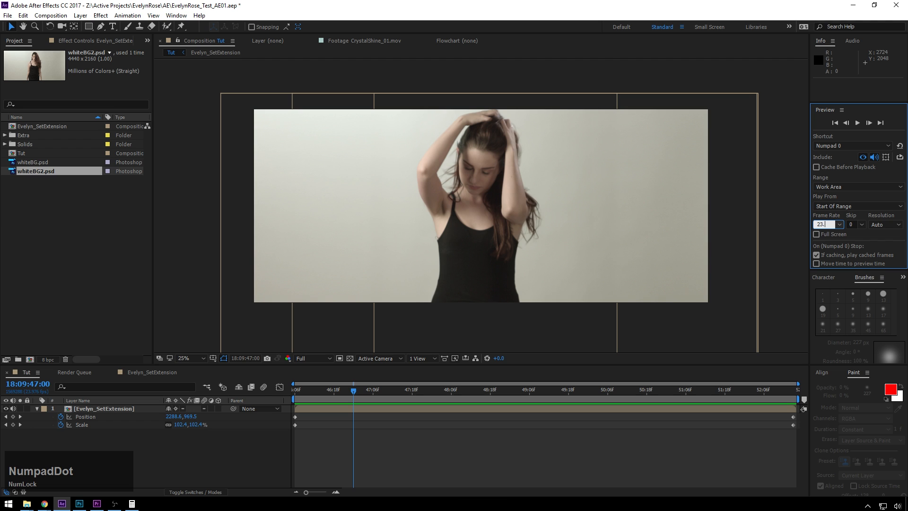
{"action": "type", "text": "976"}
{"action": "key", "text": "KP_Enter"}
{"action": "left_click", "coordinate": [524, 433]}
{"action": "key", "text": "KP_0"}
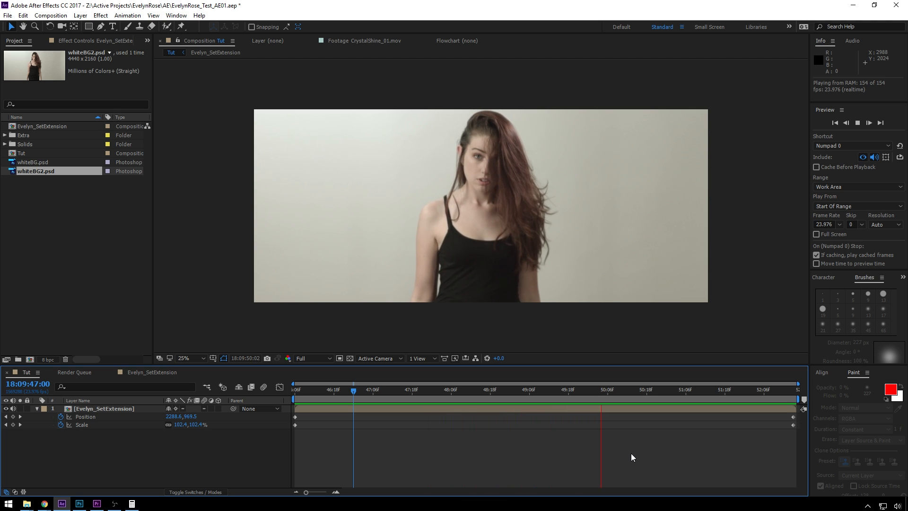
{"action": "key", "text": "space"}
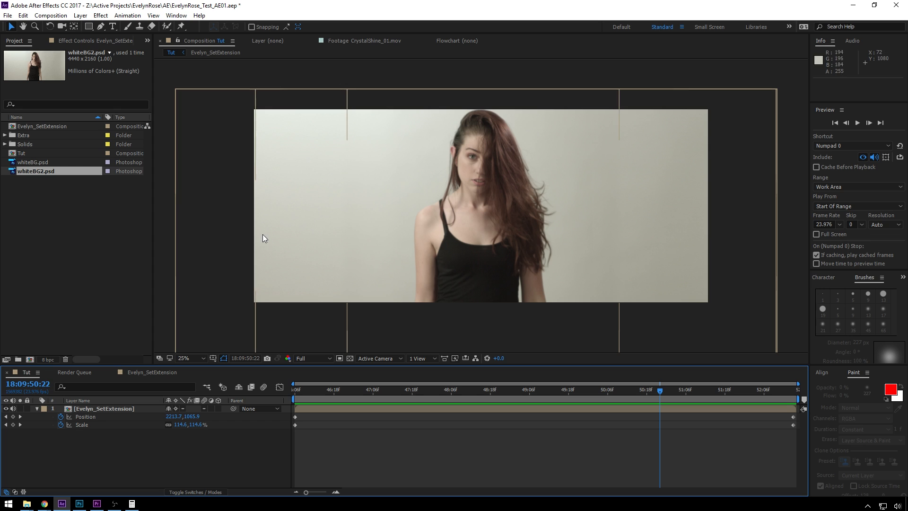
Step: Add a full-length adjustment layer above Evelyn_SetExtension at the first frame and apply the Camera Lens Blur effect to it
{"action": "left_click_drag", "start_coordinate": [325, 396], "coordinate": [268, 389]}
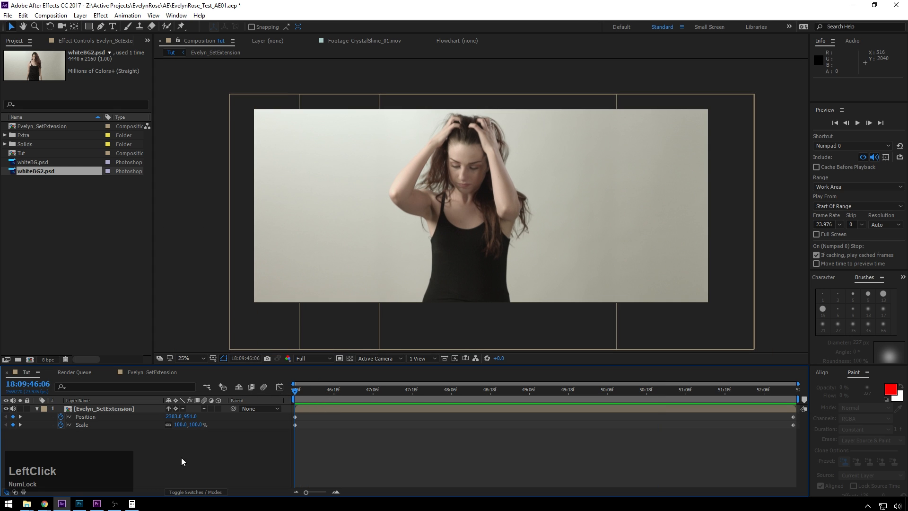
{"action": "key", "text": "ctrl+alt+y"}
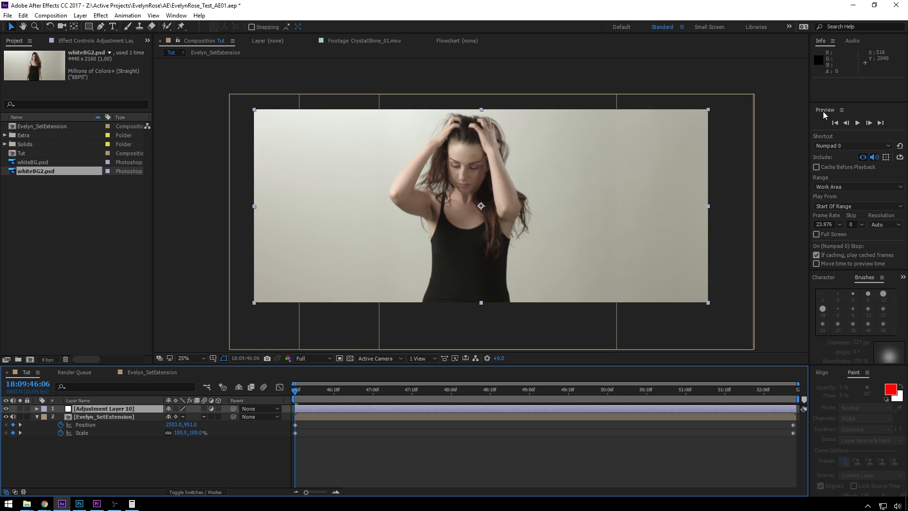
{"action": "scroll", "coordinate": [839, 272], "scroll_direction": "down", "scroll_amount": 1}
{"action": "scroll", "coordinate": [834, 275], "scroll_direction": "up", "scroll_amount": 2}
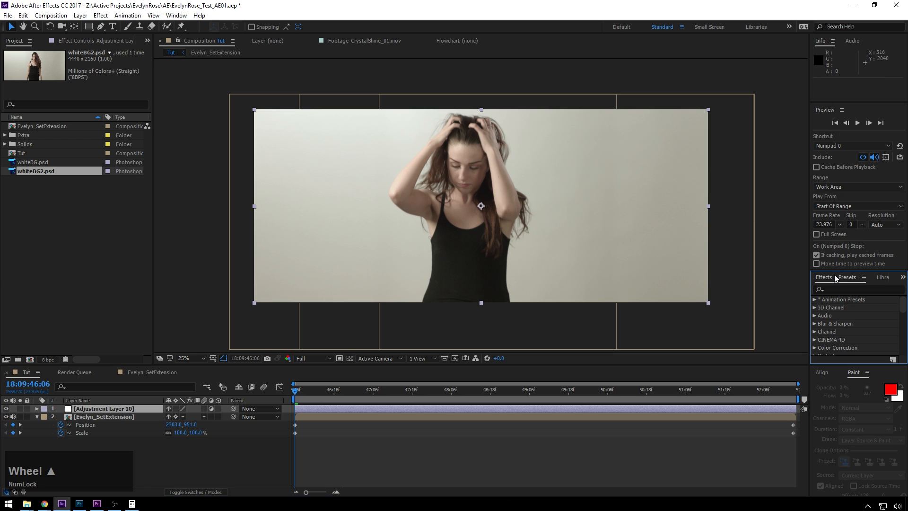
{"action": "left_click", "coordinate": [835, 292]}
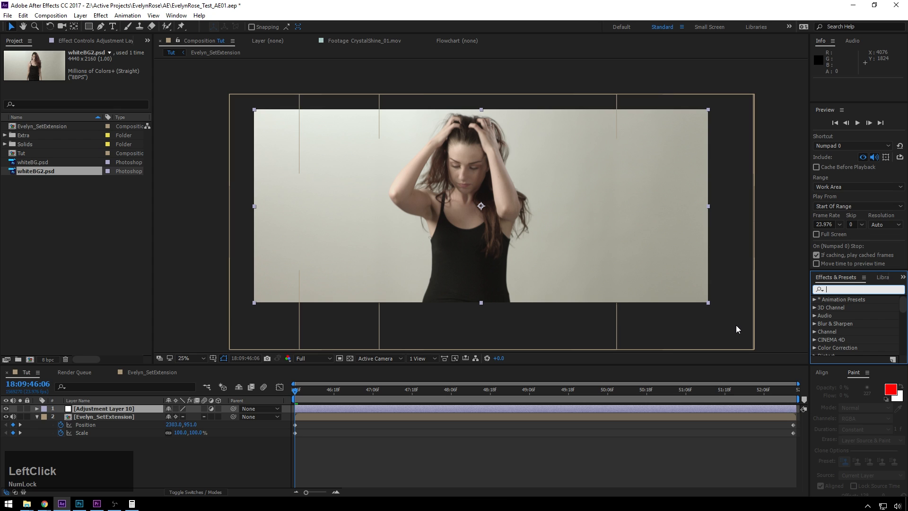
{"action": "type", "text": "camera"}
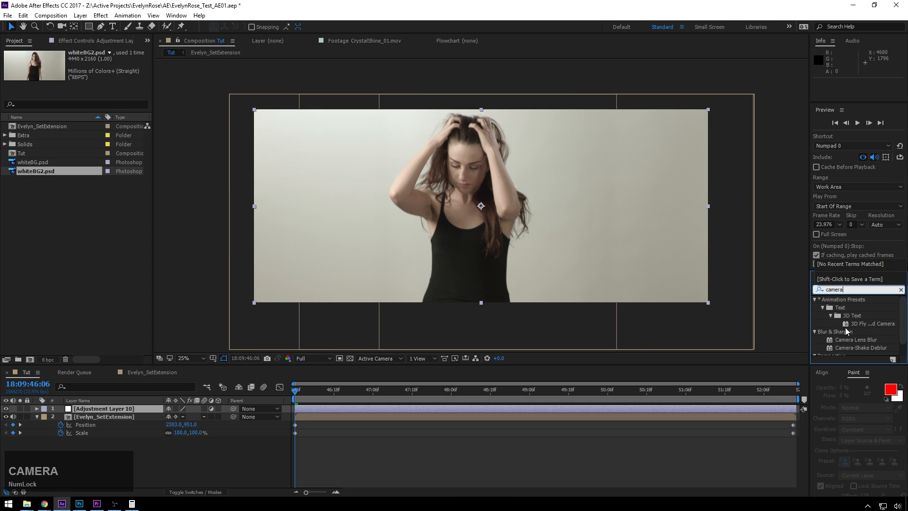
{"action": "double_click", "coordinate": [856, 340]}
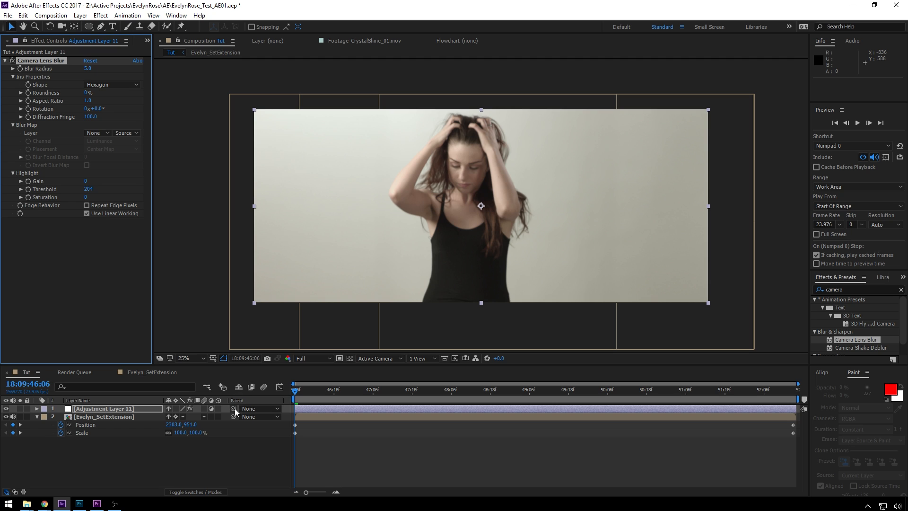
Step: Parent the blur adjustment layer to Evelyn_SetExtension and draw an elliptical mask on it around the woman's head and chest
{"action": "left_click_drag", "start_coordinate": [233, 408], "coordinate": [121, 415]}
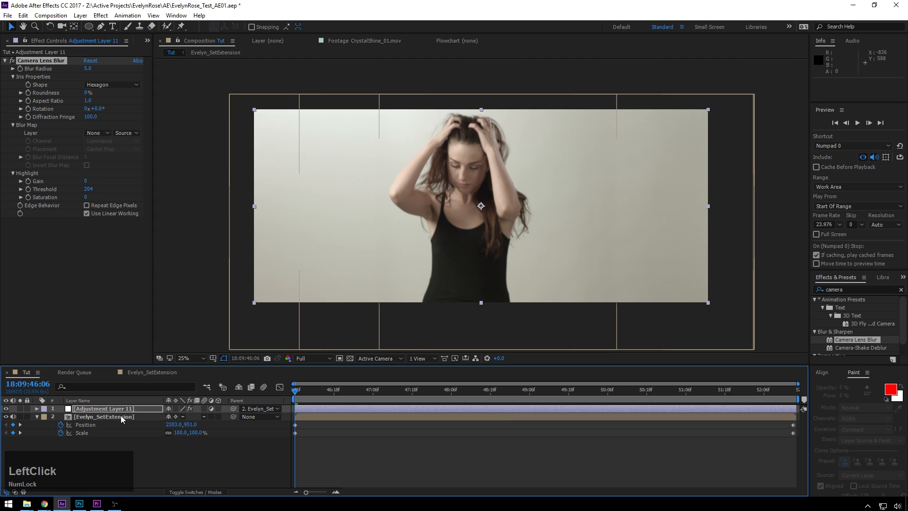
{"action": "left_click", "coordinate": [122, 408]}
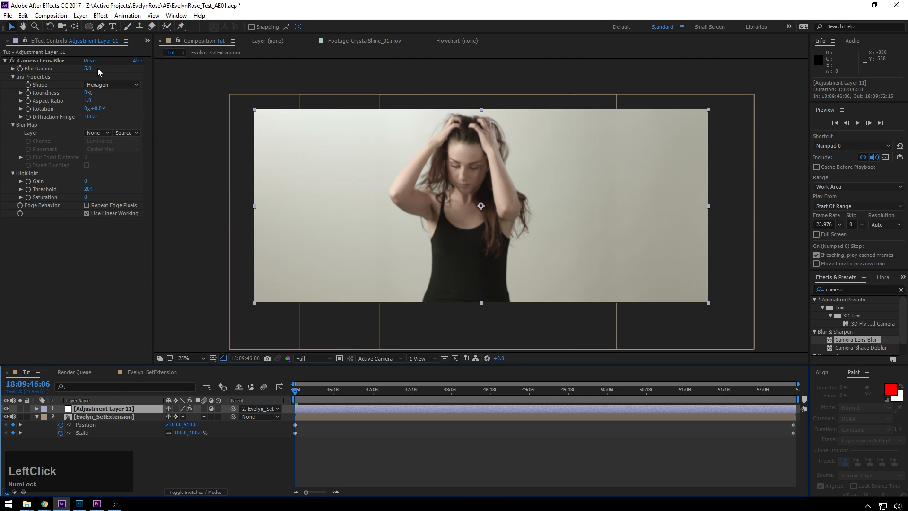
{"action": "left_click", "coordinate": [89, 26]}
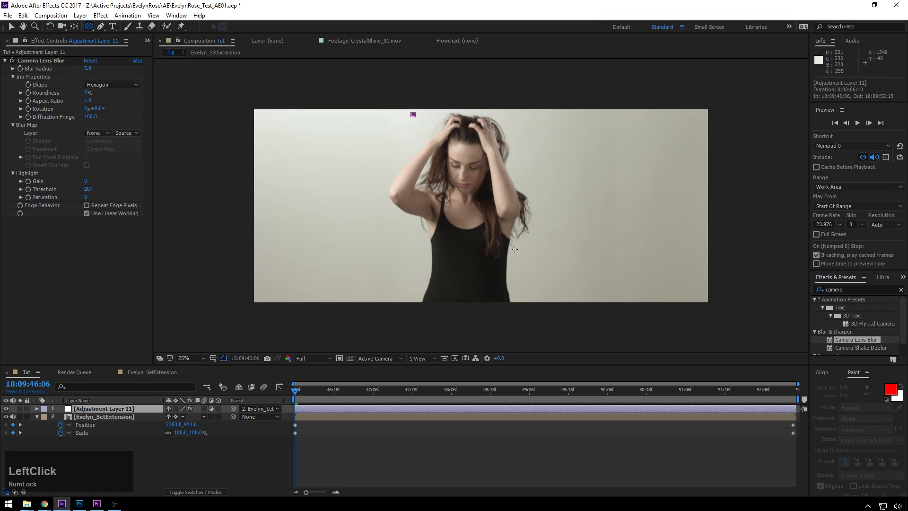
{"action": "mouse_move", "coordinate": [514, 249]}
{"action": "left_mouse_down"}
{"action": "mouse_move", "coordinate": [544, 291]}
{"action": "mouse_move", "coordinate": [526, 259]}
{"action": "left_mouse_up"}
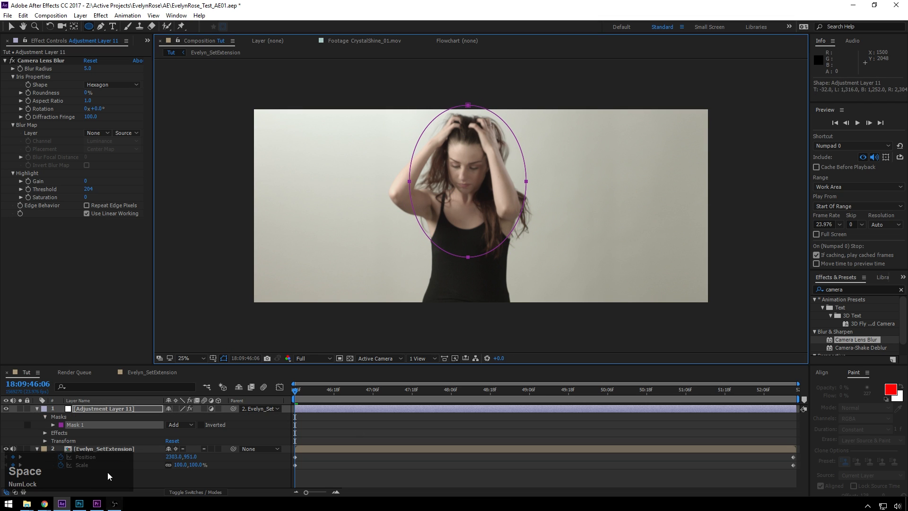
Step: Set the elliptical mask's mode to Subtract and its Mask Feather to 170 pixels
{"action": "left_click", "coordinate": [167, 425]}
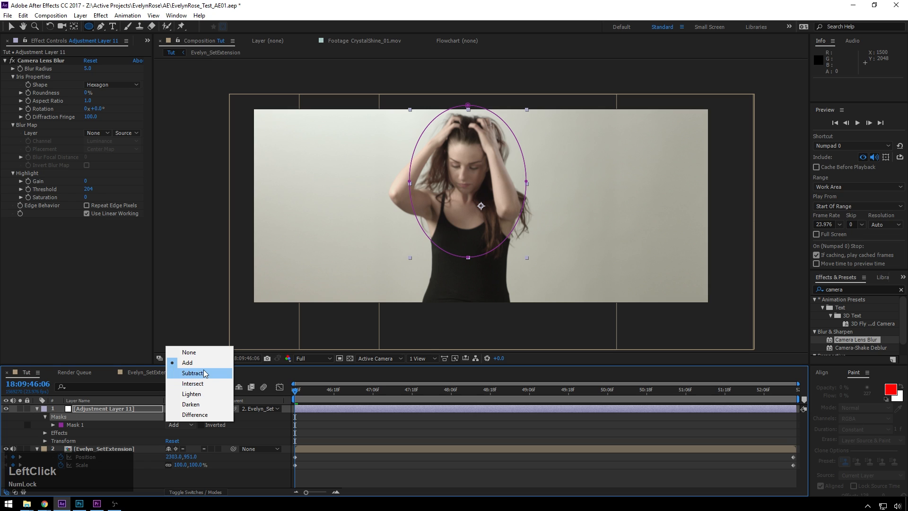
{"action": "left_click", "coordinate": [184, 372]}
{"action": "key", "text": "f"}
{"action": "left_click_drag", "start_coordinate": [184, 424], "coordinate": [259, 417]}
Step: Try a Camera Lens Blur radius of 30 and inspect the falloff around the woman
{"action": "left_click", "coordinate": [87, 68]}
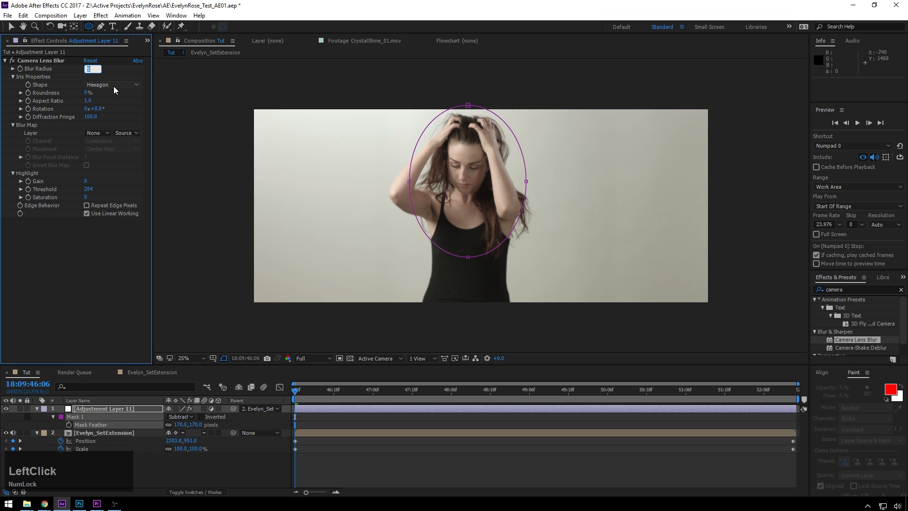
{"action": "type", "text": "30"}
{"action": "key", "text": "KP_Enter"}
{"action": "scroll", "coordinate": [532, 251], "scroll_direction": "up", "scroll_amount": 1}
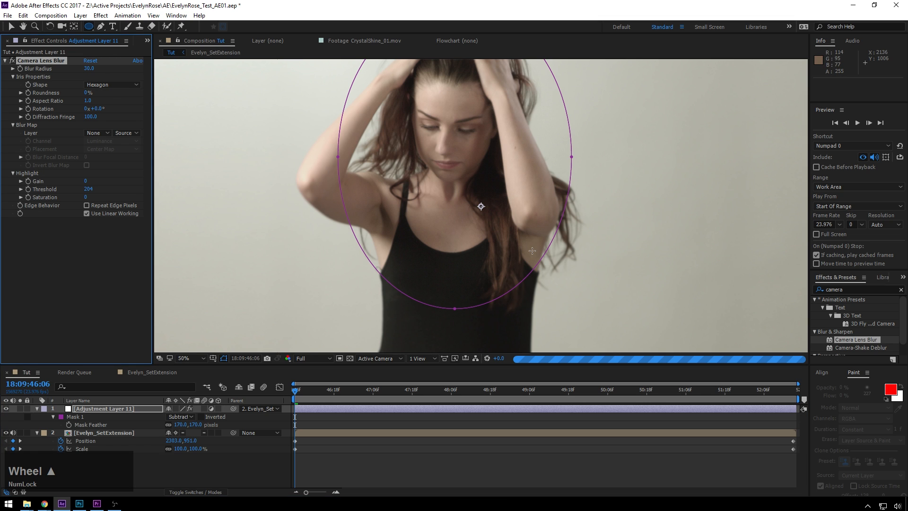
{"action": "scroll", "coordinate": [472, 225], "scroll_direction": "down", "scroll_amount": 1}
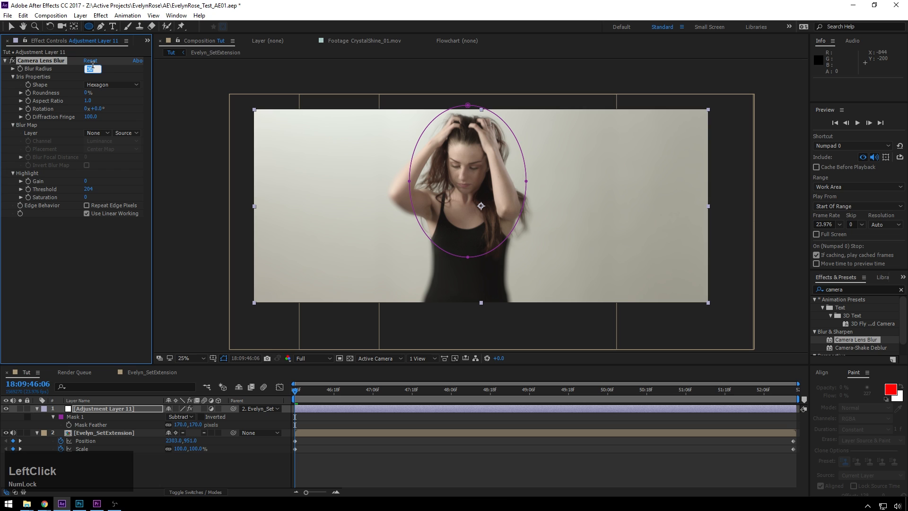
Step: Set the Camera Lens Blur radius to 13 and hide the mask outline to inspect the softened edges
{"action": "type", "text": "13"}
{"action": "key", "text": "KP_Enter"}
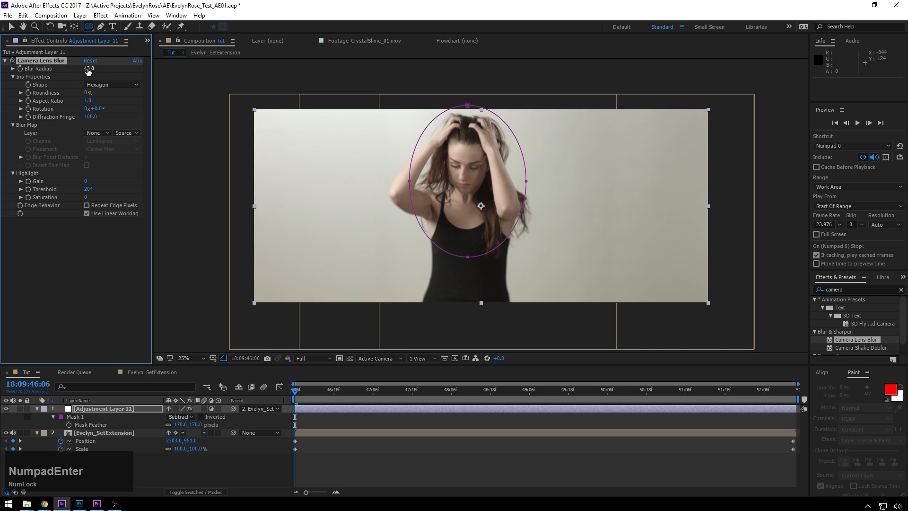
{"action": "left_click", "coordinate": [220, 361]}
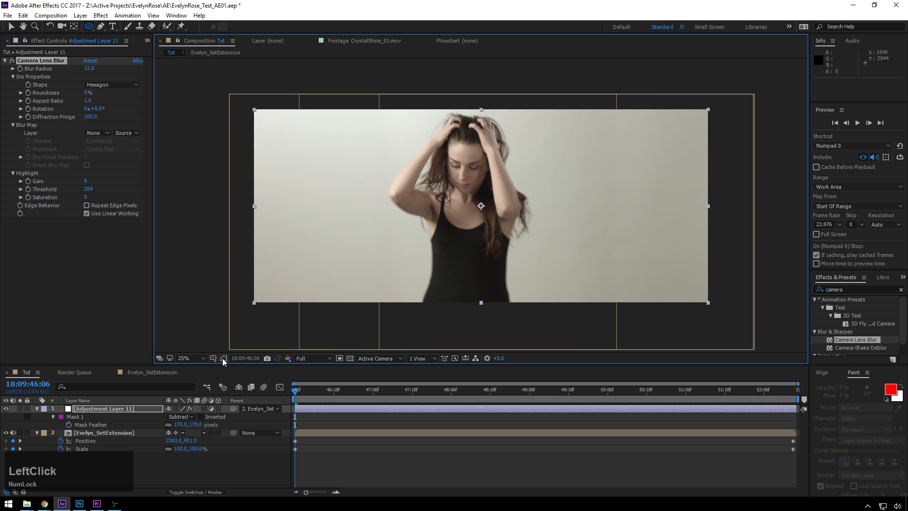
{"action": "scroll", "coordinate": [481, 206], "scroll_direction": "up", "scroll_amount": 1}
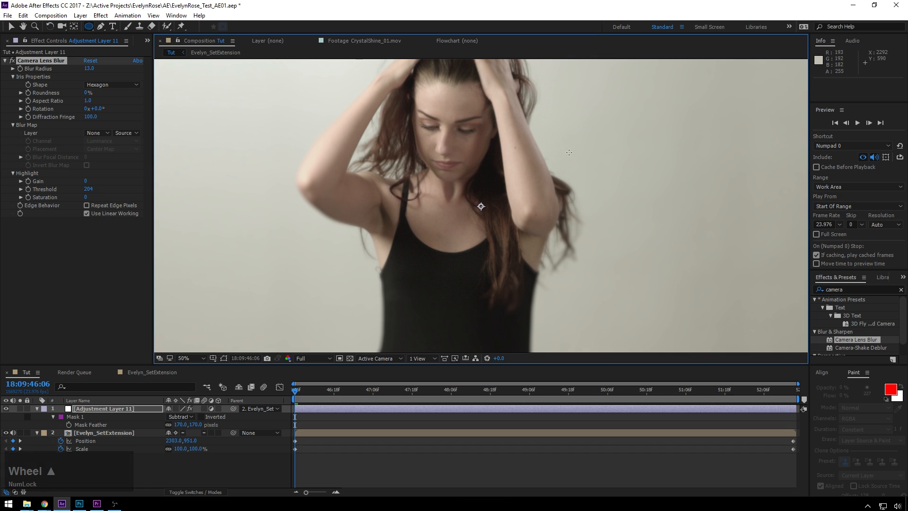
{"action": "left_click_drag", "start_coordinate": [530, 118], "coordinate": [551, 127]}
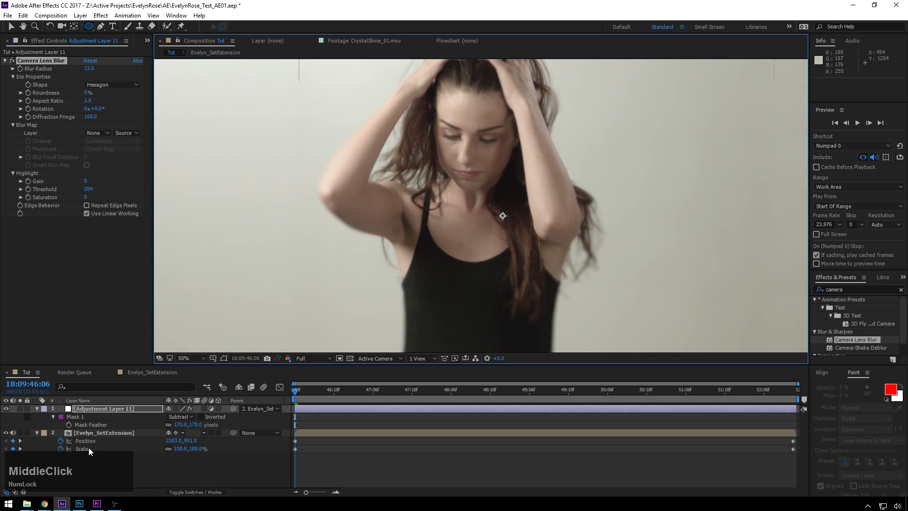
Step: Add a second adjustment layer, copy the blur layer's Mask 1 onto it and set the copied mask's mode to Add
{"action": "key", "text": "ctrl+alt+y"}
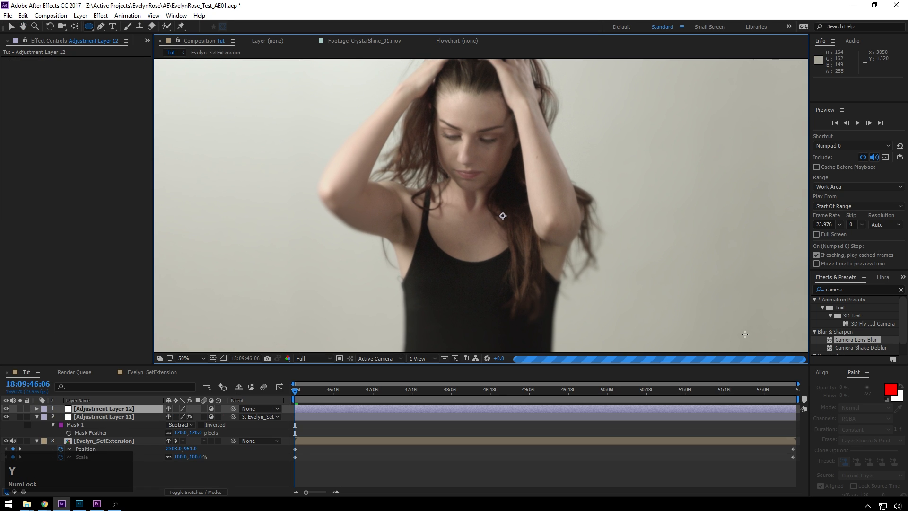
{"action": "left_click", "coordinate": [73, 424]}
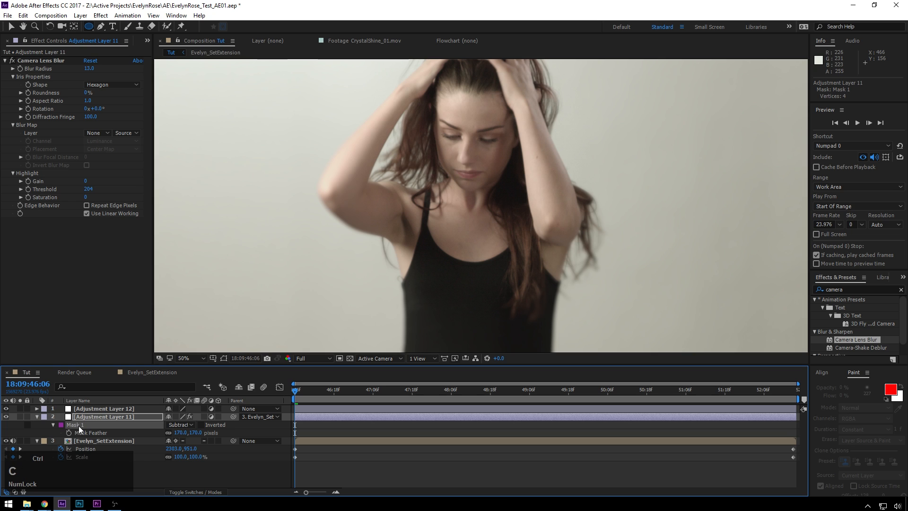
{"action": "left_click", "coordinate": [94, 407]}
{"action": "key", "text": "v"}
{"action": "key", "text": "m"}
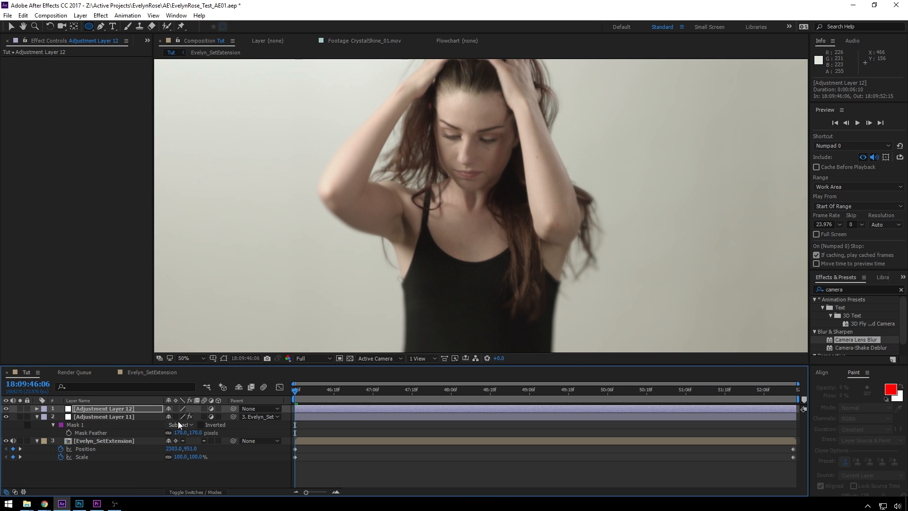
{"action": "left_click", "coordinate": [188, 418]}
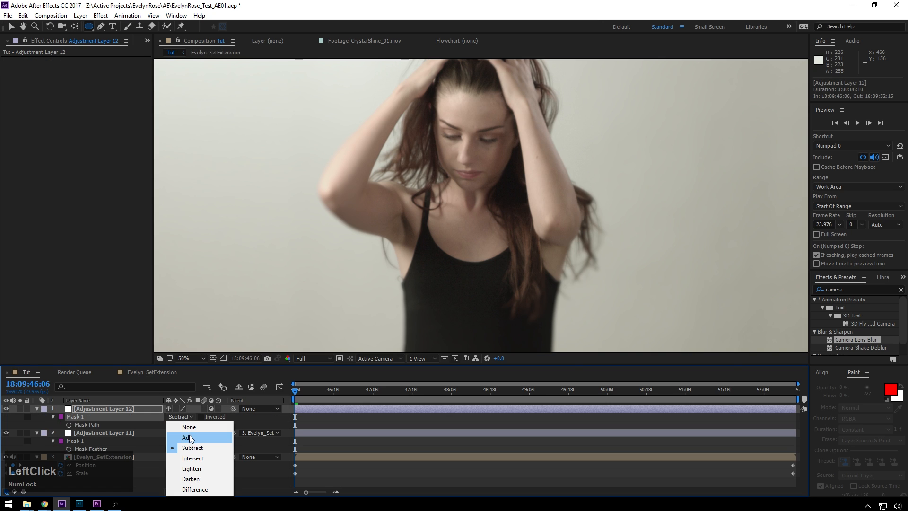
{"action": "left_click", "coordinate": [190, 436]}
Step: Apply the Unsharp Mask effect to the second adjustment layer
{"action": "left_click", "coordinate": [107, 411]}
{"action": "left_click", "coordinate": [850, 290]}
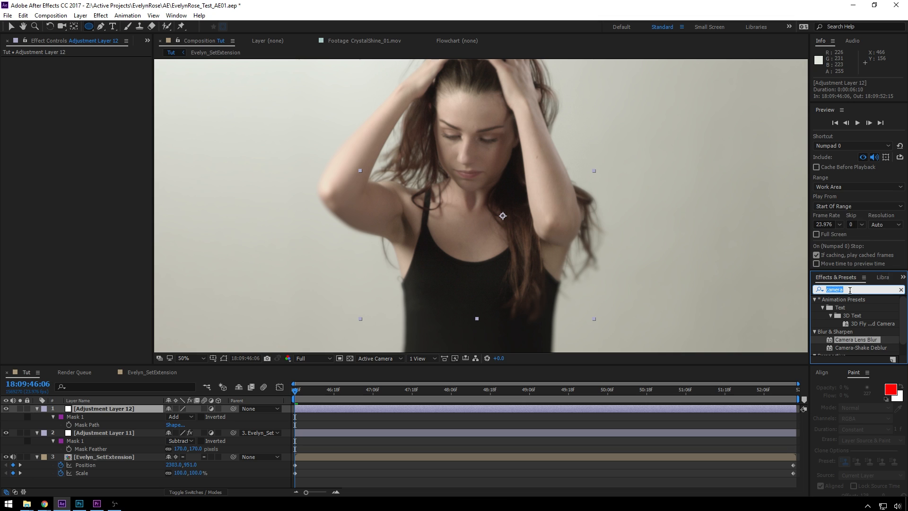
{"action": "type", "text": "unsha"}
{"action": "left_click", "coordinate": [835, 323]}
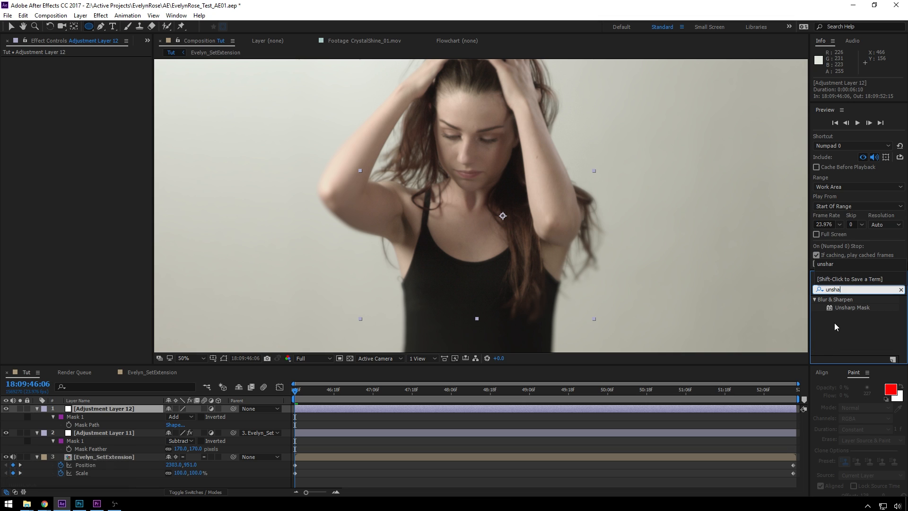
{"action": "left_click_drag", "start_coordinate": [863, 312], "coordinate": [785, 270]}
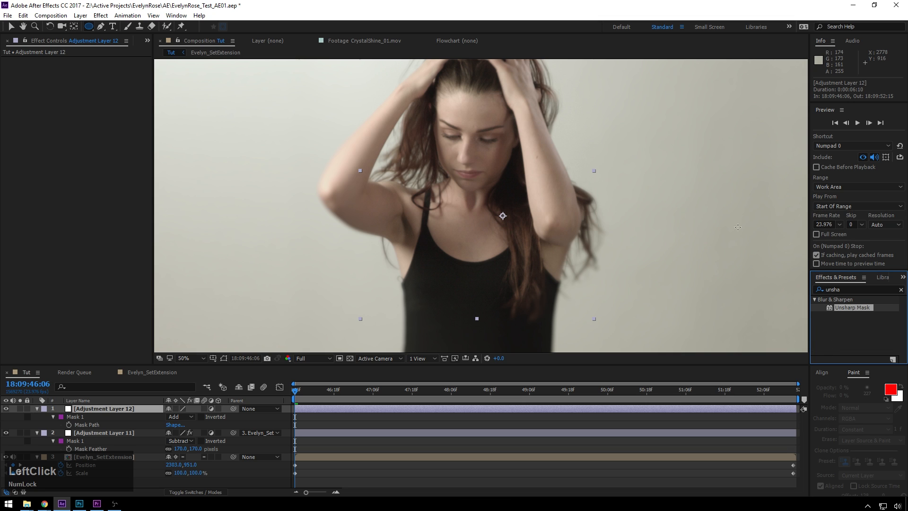
{"action": "double_click", "coordinate": [851, 307]}
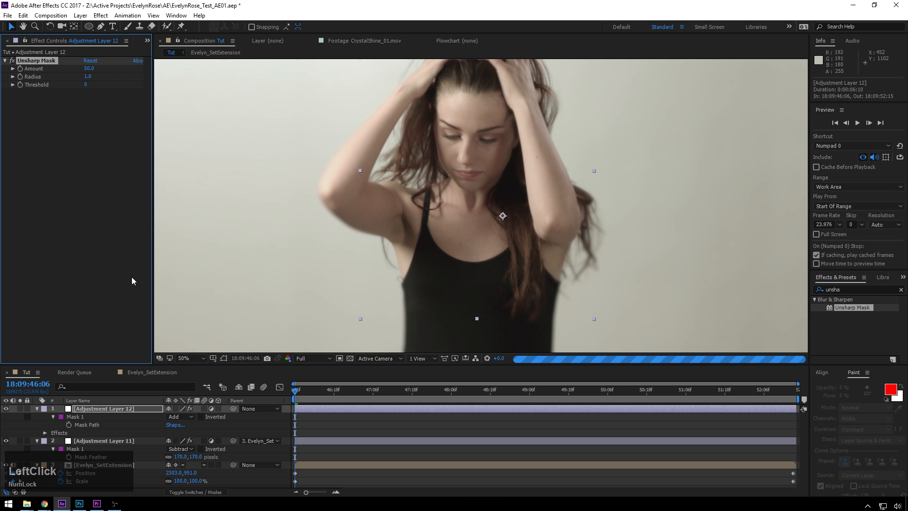
Step: Set the Unsharp Mask's Radius to 1.4 and its Amount to 100
{"action": "left_click", "coordinate": [88, 76]}
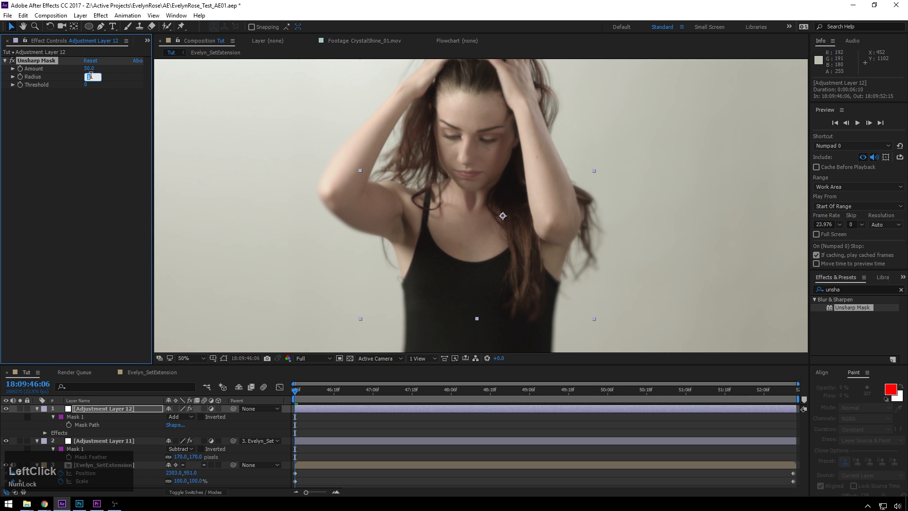
{"action": "type", "text": "1.4"}
{"action": "key", "text": "KP_Enter"}
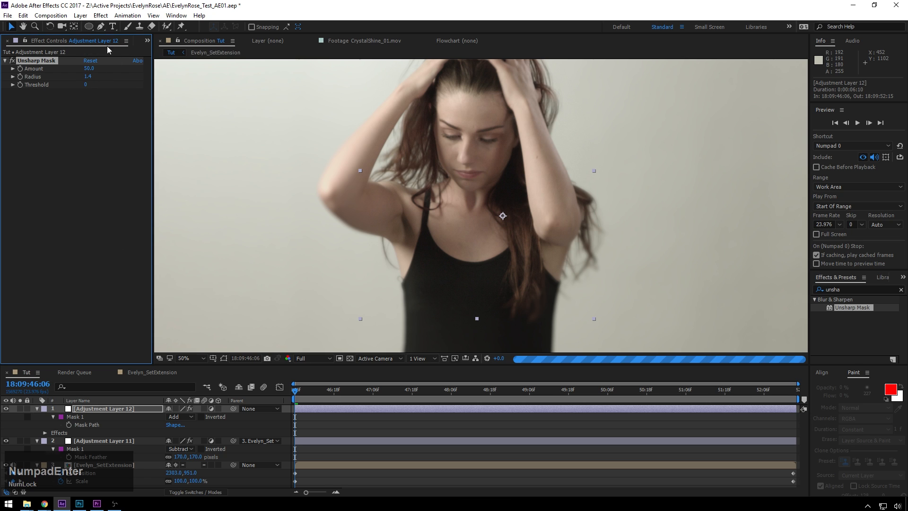
{"action": "left_click", "coordinate": [89, 68]}
{"action": "type", "text": "100"}
{"action": "key", "text": "KP_Enter"}
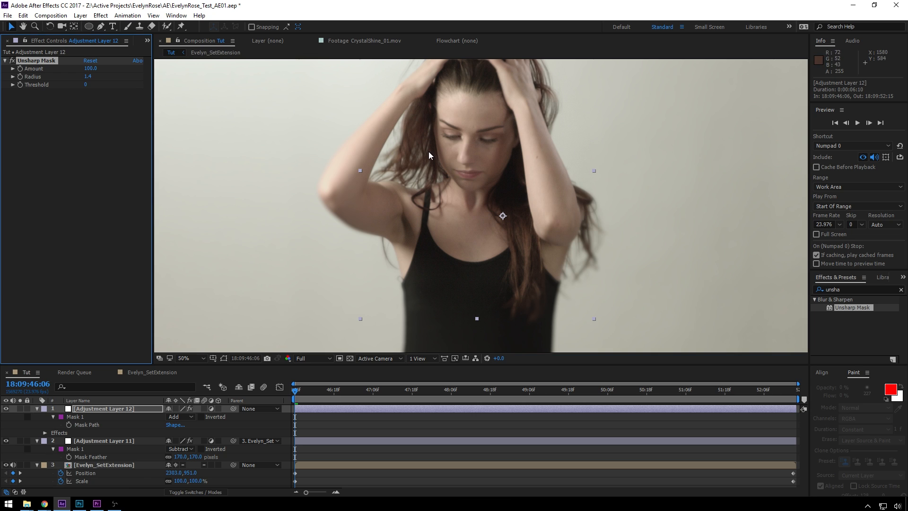
Step: Solo the Evelyn_SetExtension layer to compare the untreated shot with the blurred and sharpened version, and turn solo off again
{"action": "scroll", "coordinate": [493, 184], "scroll_direction": "down", "scroll_amount": 2}
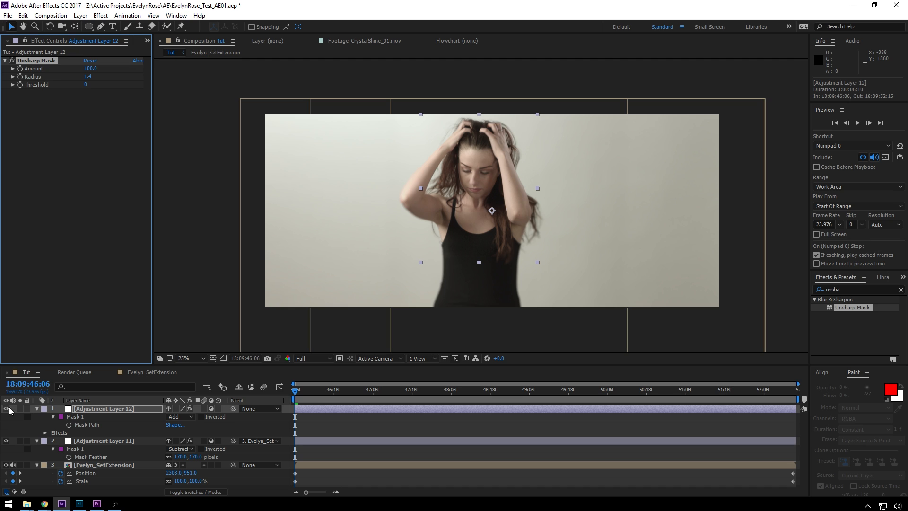
{"action": "left_click", "coordinate": [20, 469]}
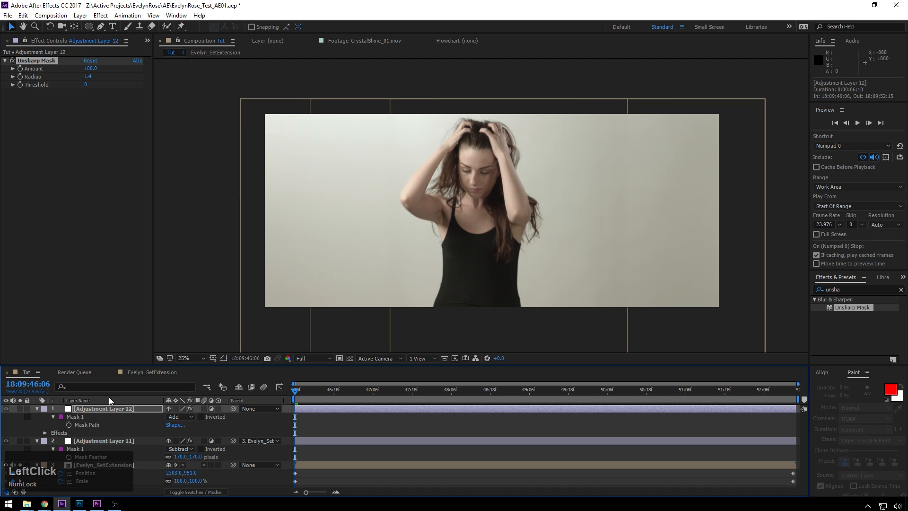
{"action": "scroll", "coordinate": [48, 464], "scroll_direction": "up", "scroll_amount": 1}
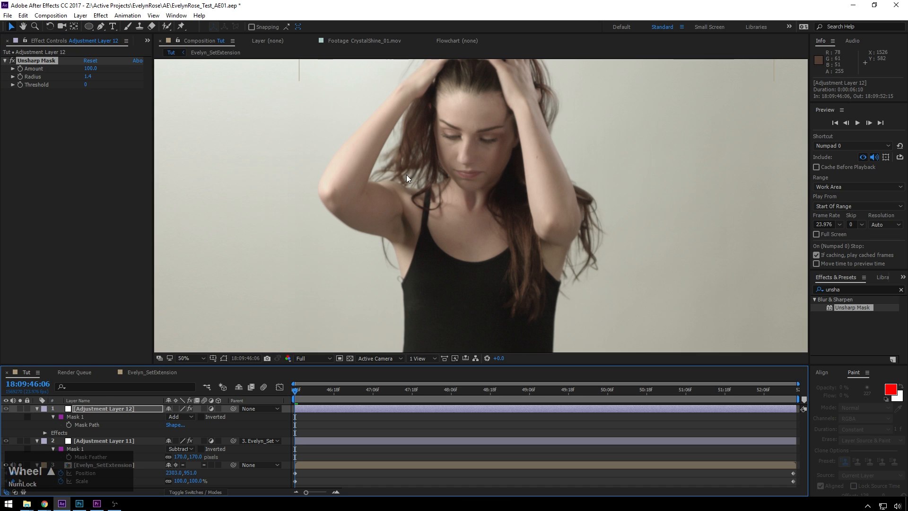
{"action": "left_click", "coordinate": [20, 469]}
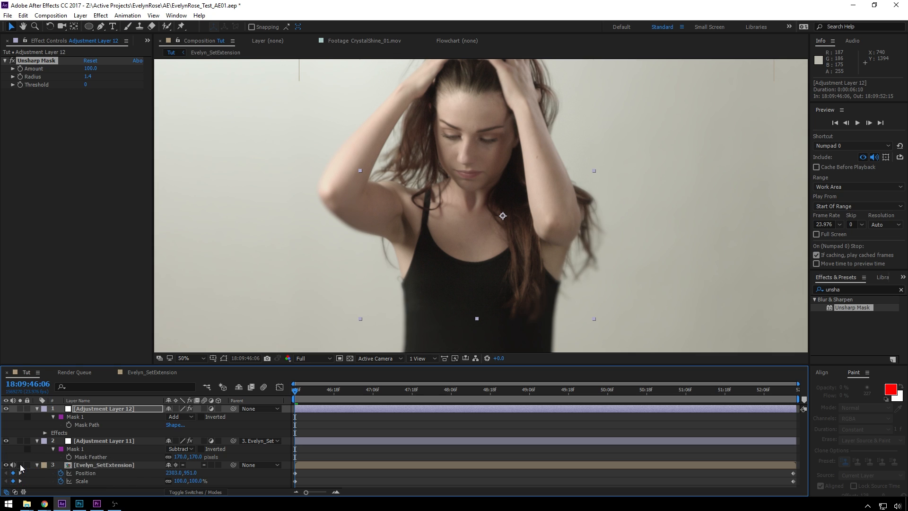
Step: Add a third adjustment layer above the sharpening layer and apply the Curves effect to it
{"action": "left_click", "coordinate": [200, 419]}
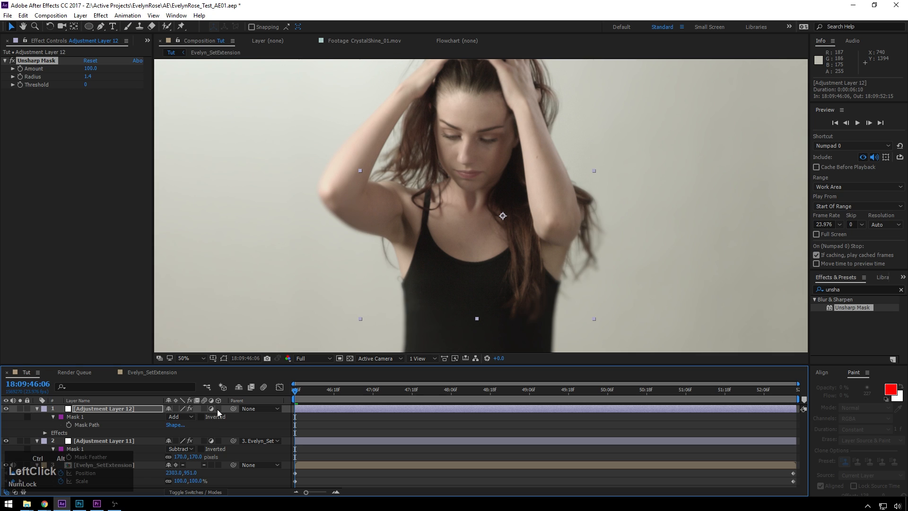
{"action": "key", "text": "ctrl+alt+y"}
{"action": "scroll", "coordinate": [537, 136], "scroll_direction": "down", "scroll_amount": 1}
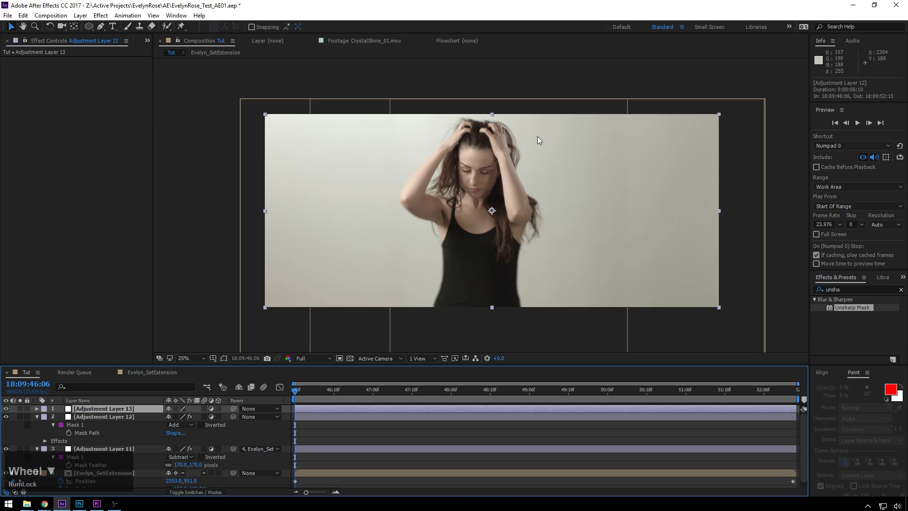
{"action": "left_click", "coordinate": [847, 290]}
{"action": "left_click", "coordinate": [847, 290]}
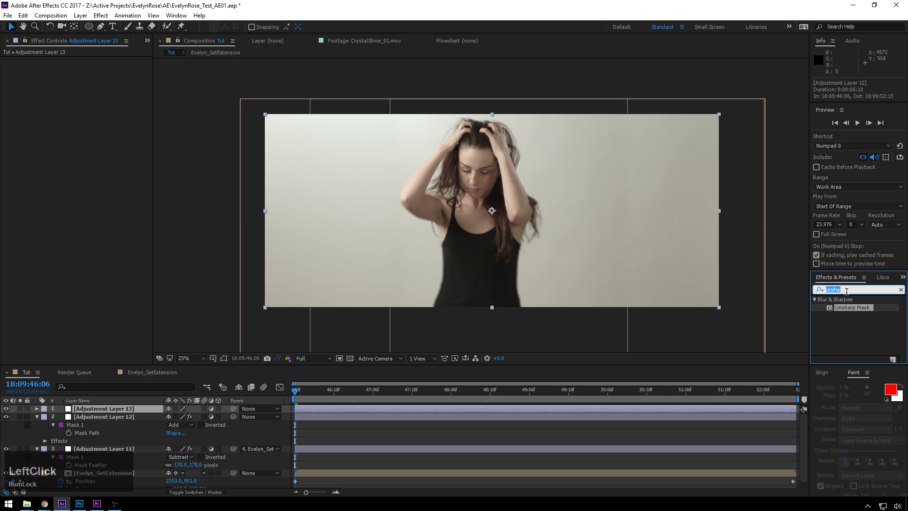
{"action": "type", "text": "curves"}
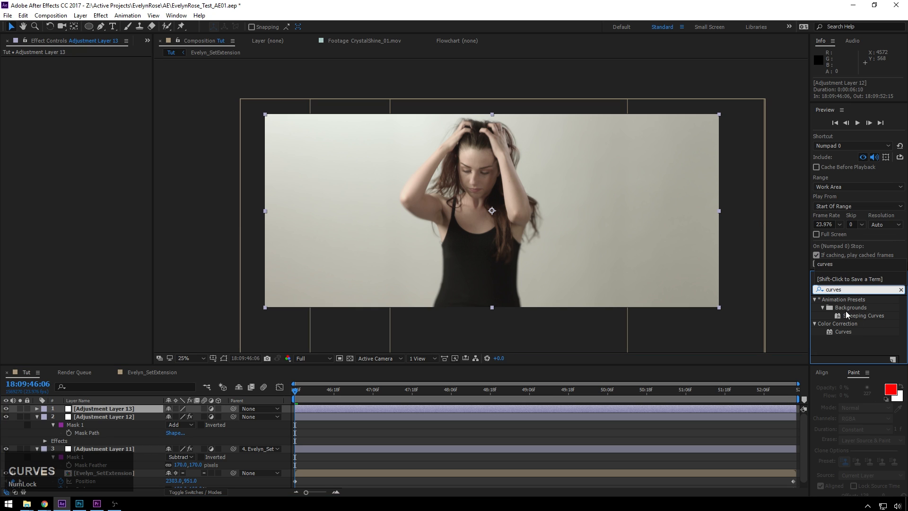
{"action": "double_click", "coordinate": [857, 334]}
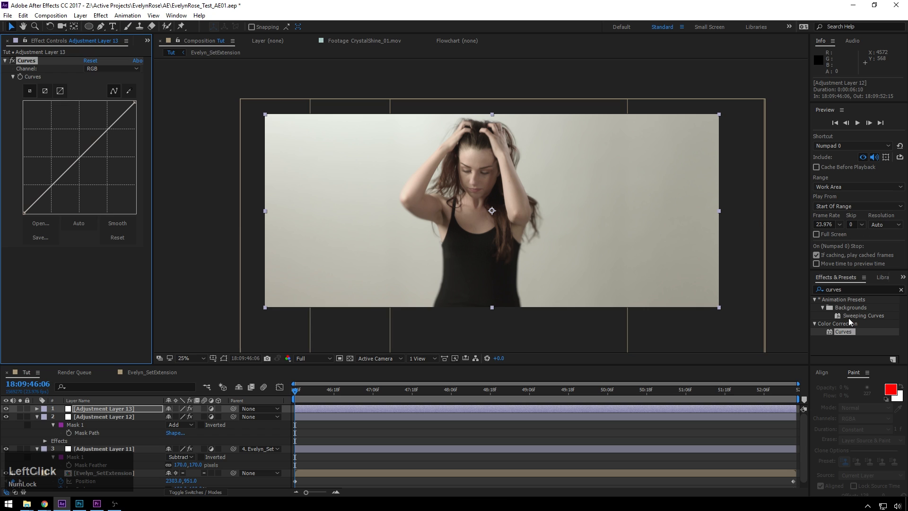
Step: Apply Curves to the blur and sharpening adjustment layers too, slightly lowering the blur layer's midtones and raising the sharpening layer's midtones
{"action": "left_click", "coordinate": [325, 449]}
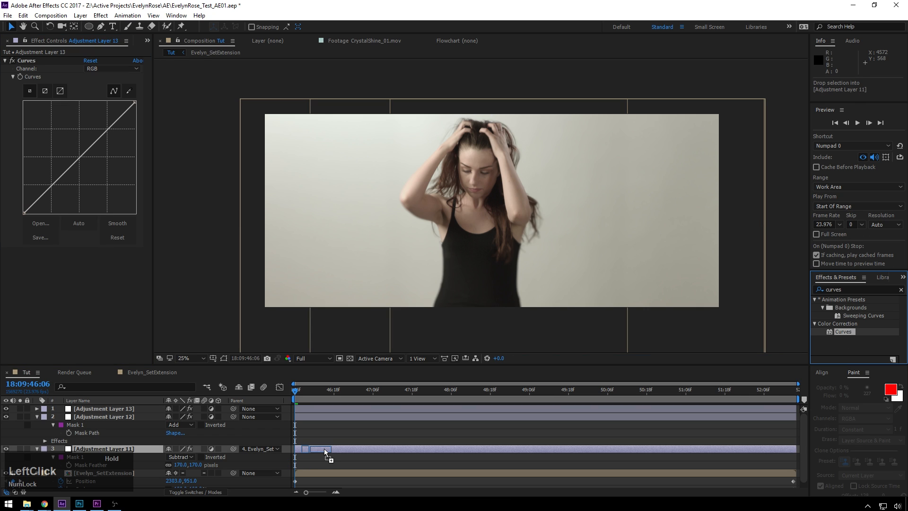
{"action": "double_click", "coordinate": [845, 332]}
{"action": "left_click_drag", "start_coordinate": [845, 332], "coordinate": [361, 408]}
{"action": "key", "text": "ctrl+z"}
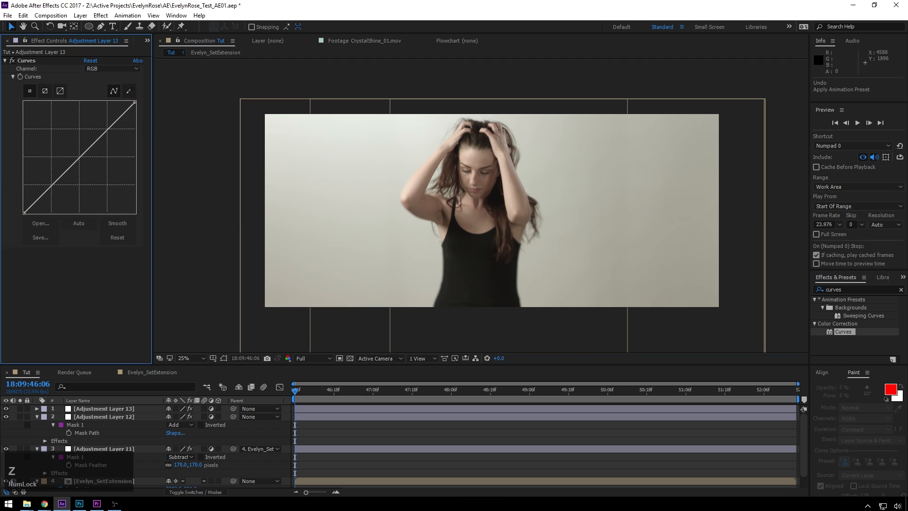
{"action": "left_click", "coordinate": [843, 333]}
{"action": "left_click_drag", "start_coordinate": [841, 334], "coordinate": [405, 448]}
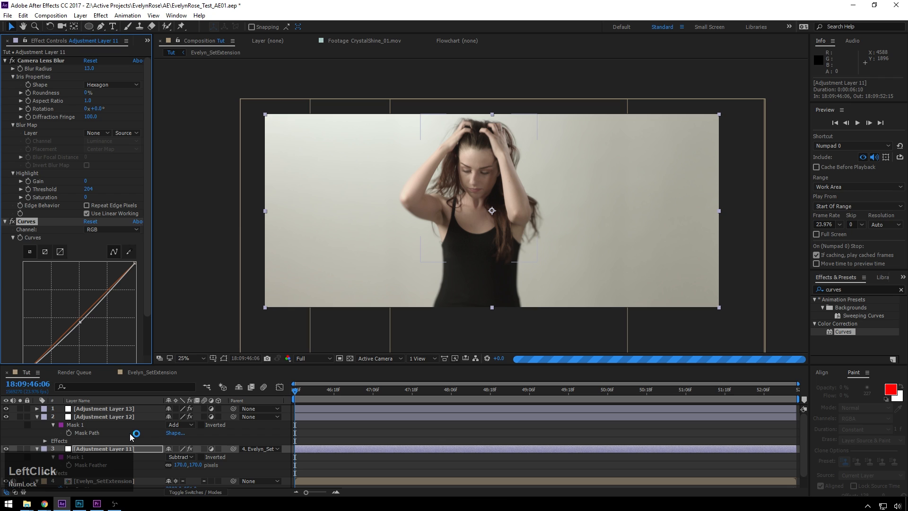
{"action": "left_click", "coordinate": [113, 417]}
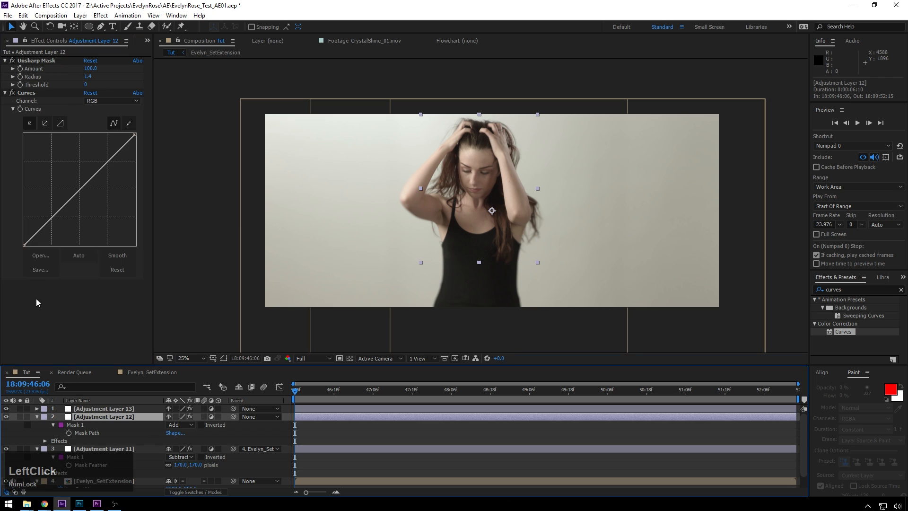
{"action": "left_click", "coordinate": [79, 187]}
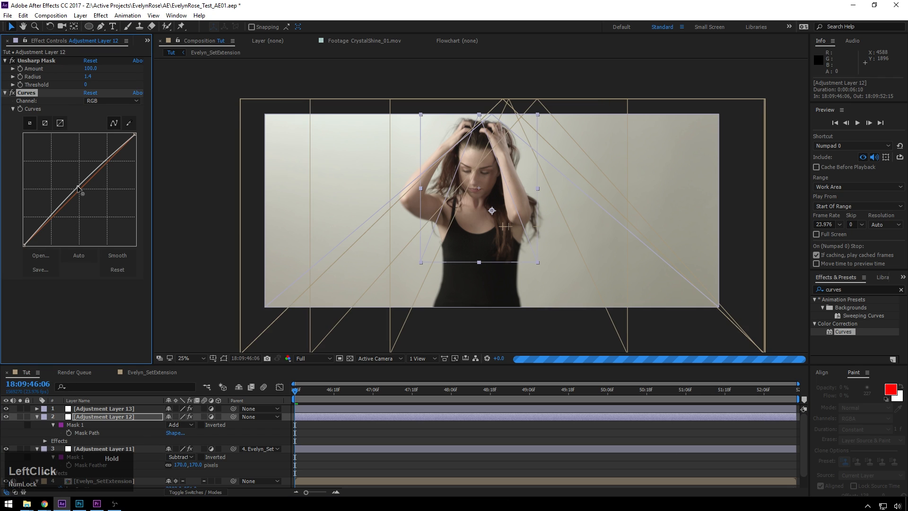
Step: Shape a gentle S-curve in the RGB channel of the uppermost adjustment layer's Curves, and set the preview resolution to Half
{"action": "left_click", "coordinate": [115, 408]}
{"action": "left_click_drag", "start_coordinate": [48, 192], "coordinate": [48, 193]}
{"action": "left_click_drag", "start_coordinate": [102, 135], "coordinate": [99, 131]}
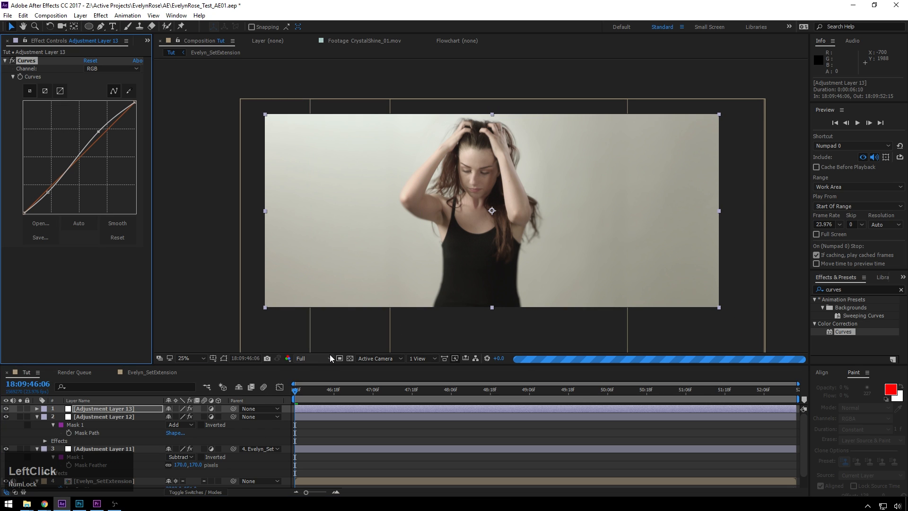
{"action": "left_click", "coordinate": [329, 358]}
{"action": "left_click", "coordinate": [315, 393]}
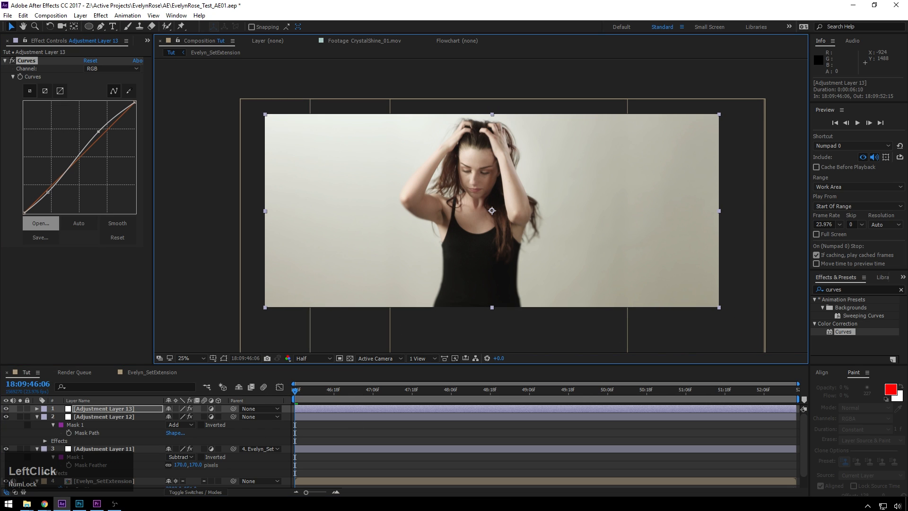
{"action": "left_click_drag", "start_coordinate": [97, 132], "coordinate": [98, 135]}
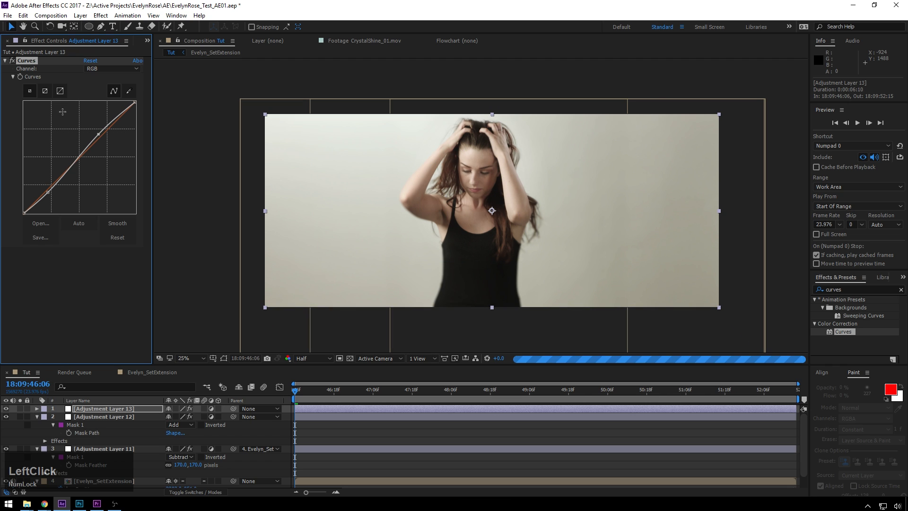
Step: In the Blue channel of the same Curves effect, lower the highlight end point slightly and lift the shadows a little
{"action": "left_click", "coordinate": [95, 68]}
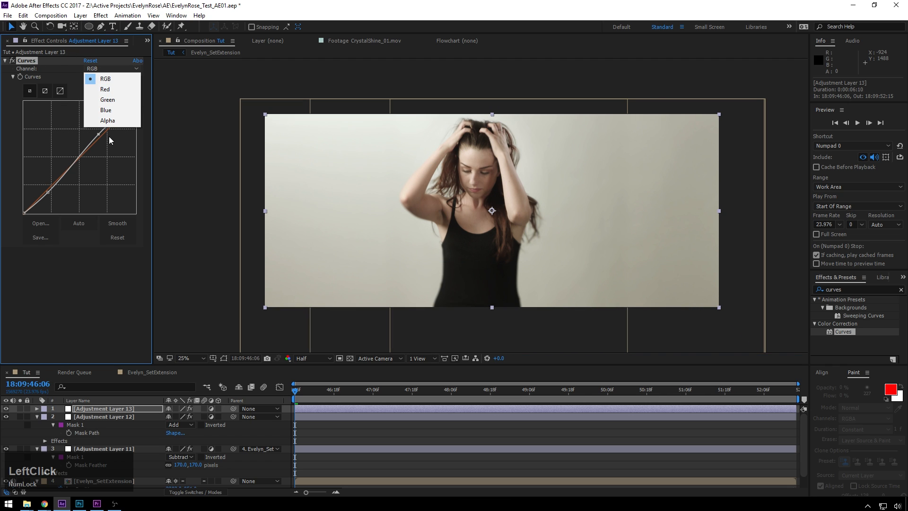
{"action": "left_click", "coordinate": [106, 109]}
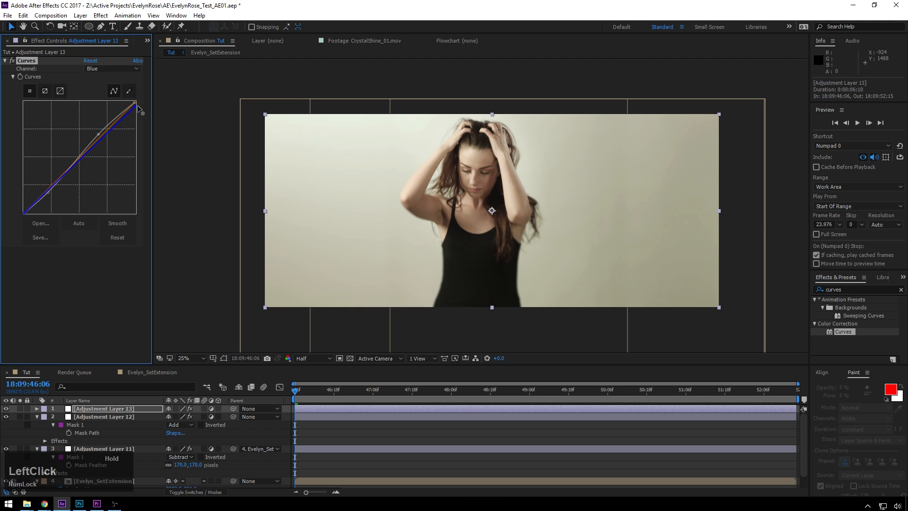
{"action": "left_click_drag", "start_coordinate": [136, 103], "coordinate": [136, 106]}
{"action": "left_click_drag", "start_coordinate": [34, 203], "coordinate": [35, 202]}
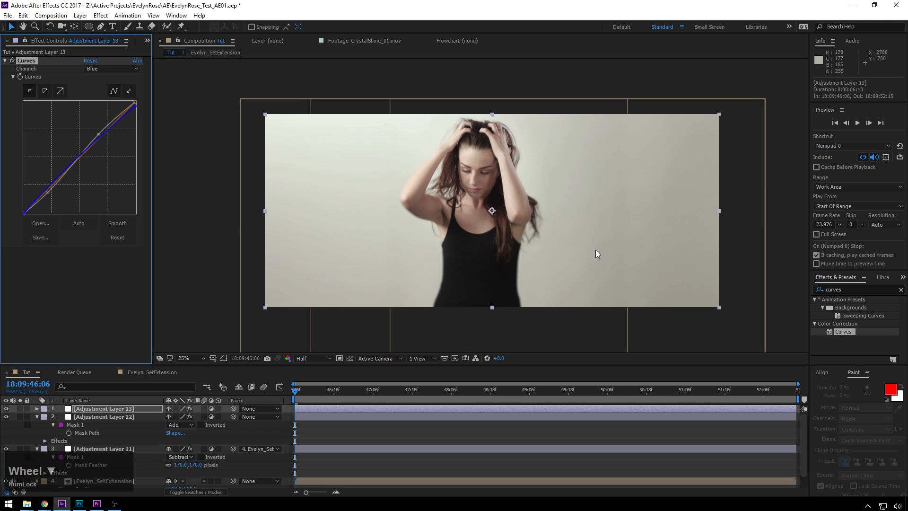
Step: Deselect all layers and play a preview of the graded shot
{"action": "left_click", "coordinate": [455, 437]}
{"action": "key", "text": "KP_0"}
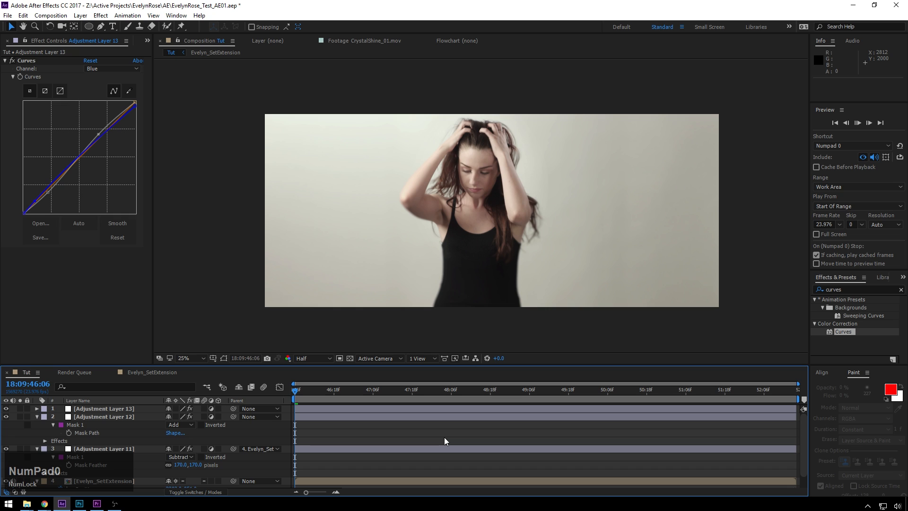